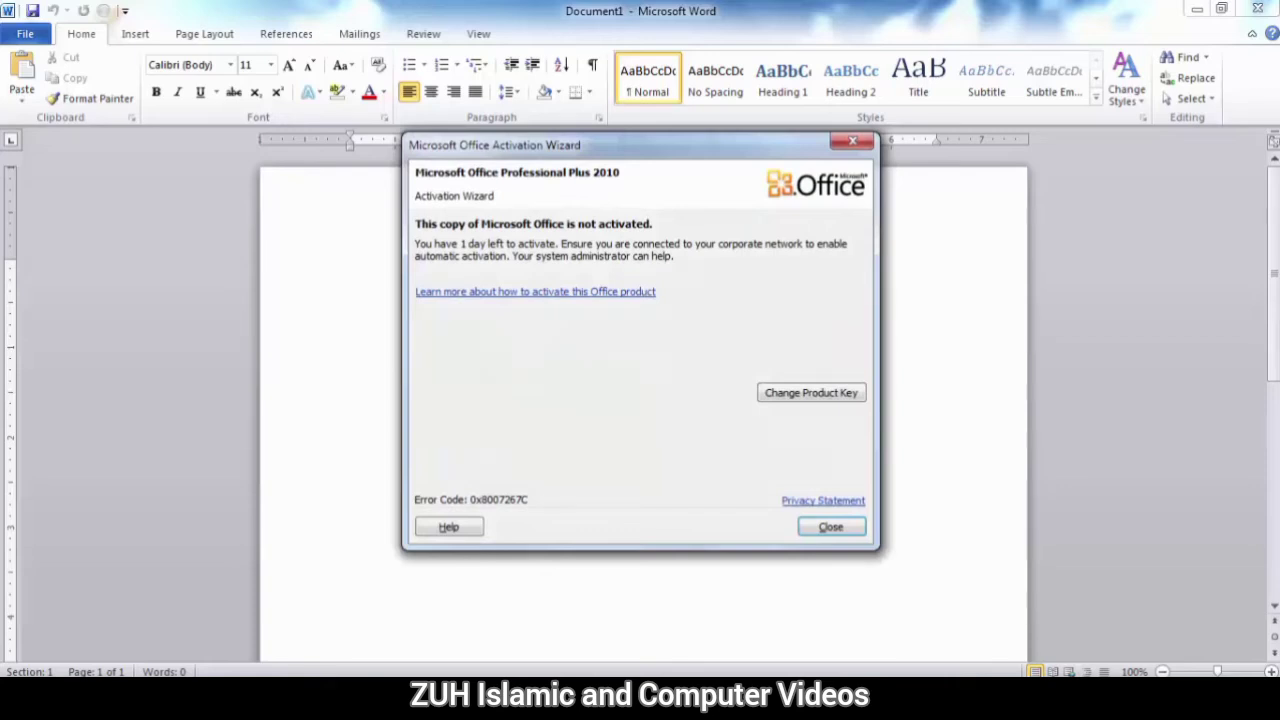
- Close the Microsoft Office Activation Wizard notice
left_click(818, 526)
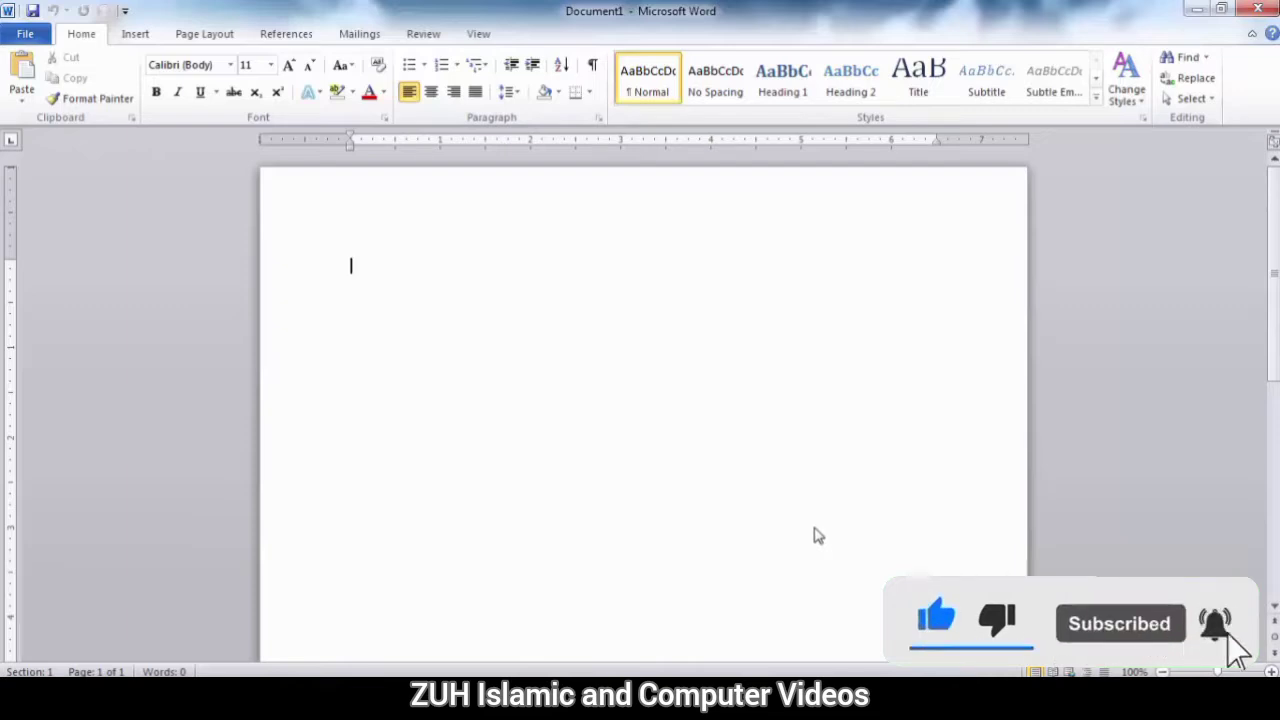
- Generate 23 pages of sample paragraphs with =rand(200), then select all and return to the top
type("=r")
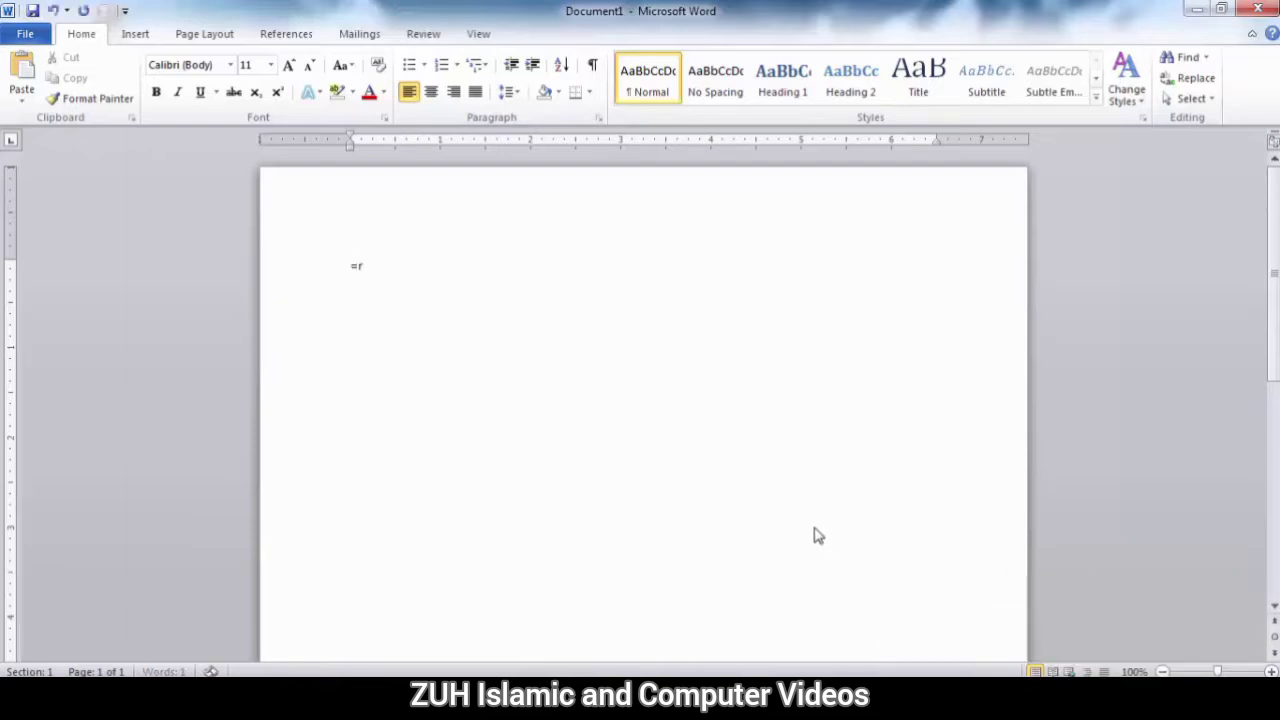
type("and(200)")
key("Return")
key("ctrl+a")
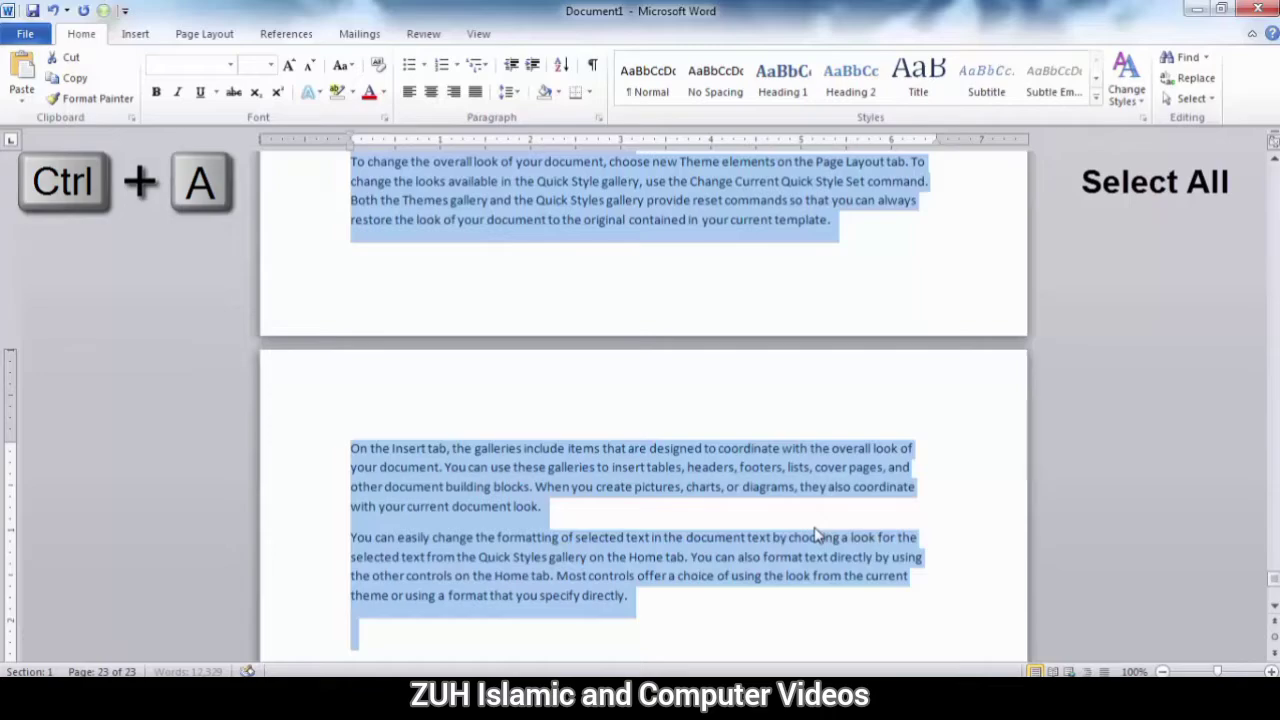
left_click_drag(1273, 585, 1273, 160)
left_click(500, 325)
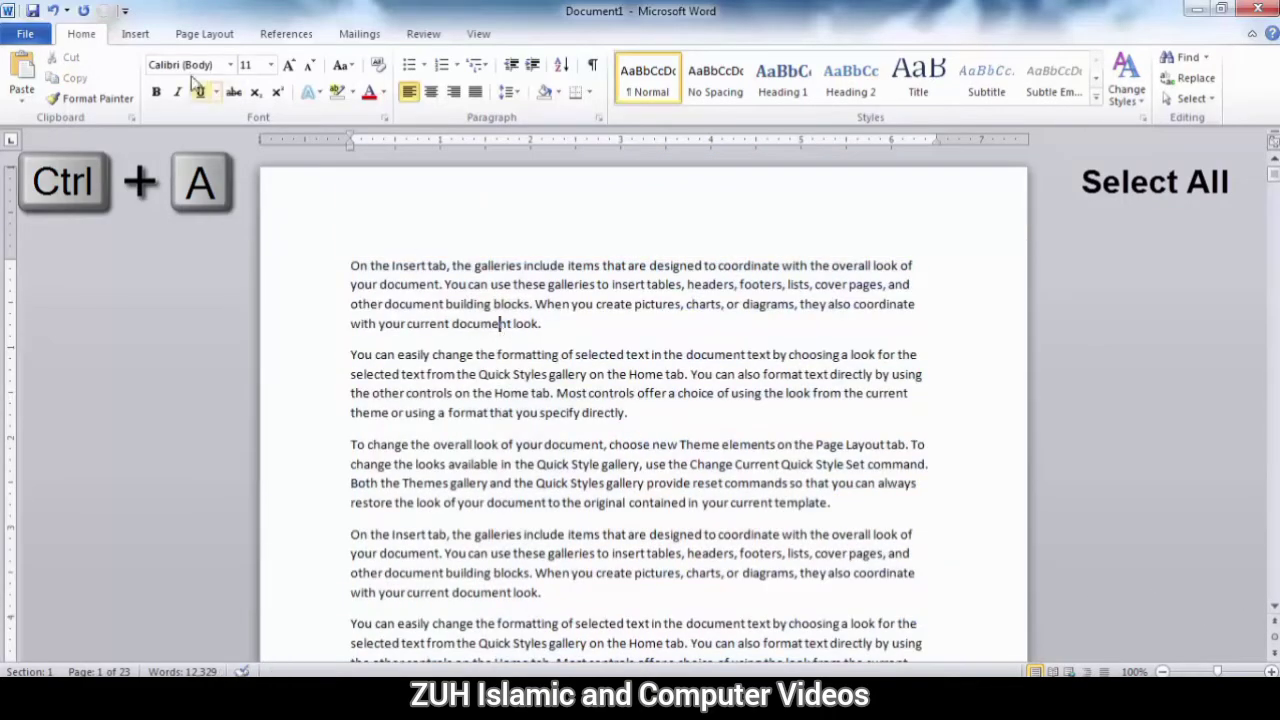
left_click(135, 33)
- Draw a rectangle shape over the page 1 text, then select the first paragraph
left_click(275, 75)
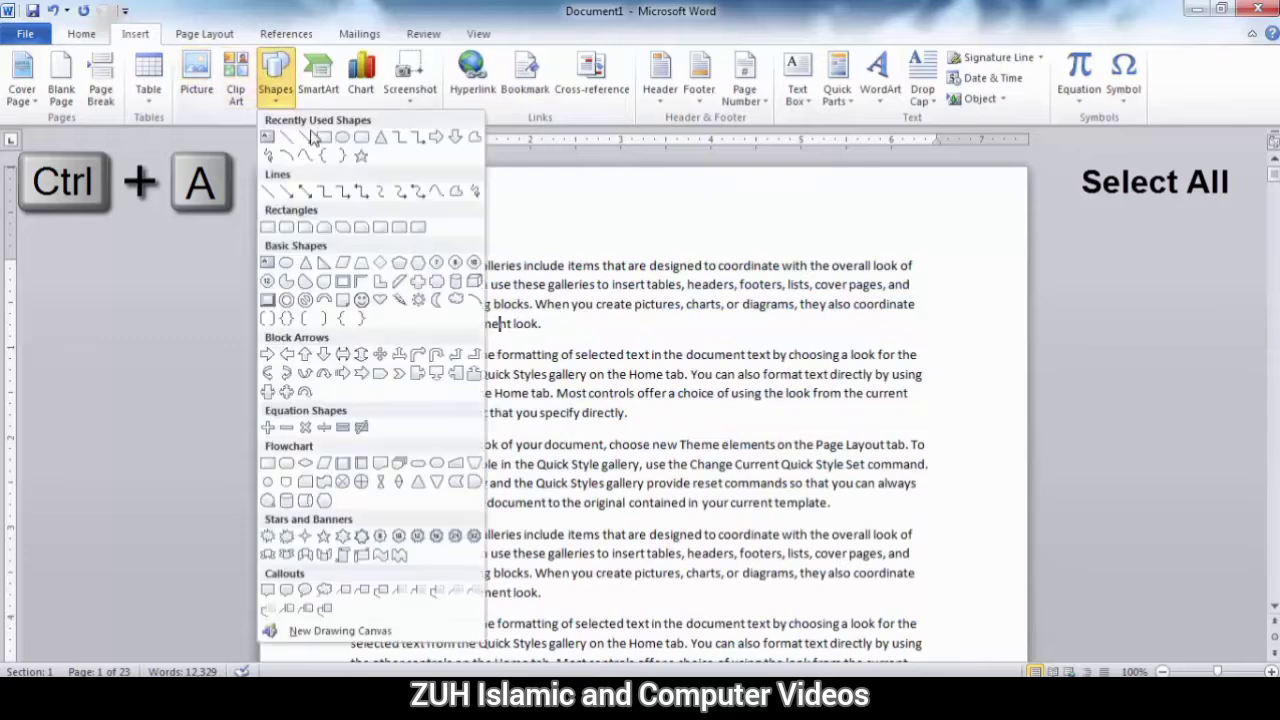
left_click(324, 137)
left_click_drag(545, 422, 700, 565)
key("Escape")
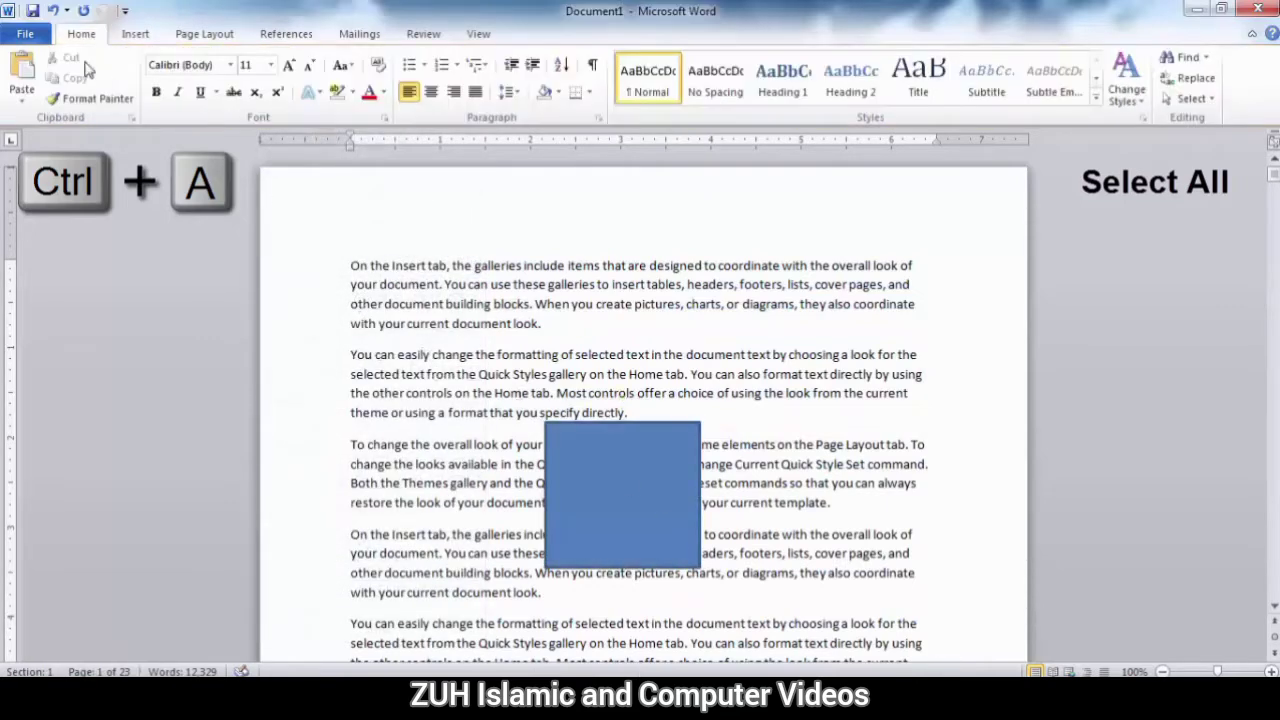
key("ctrl+a")
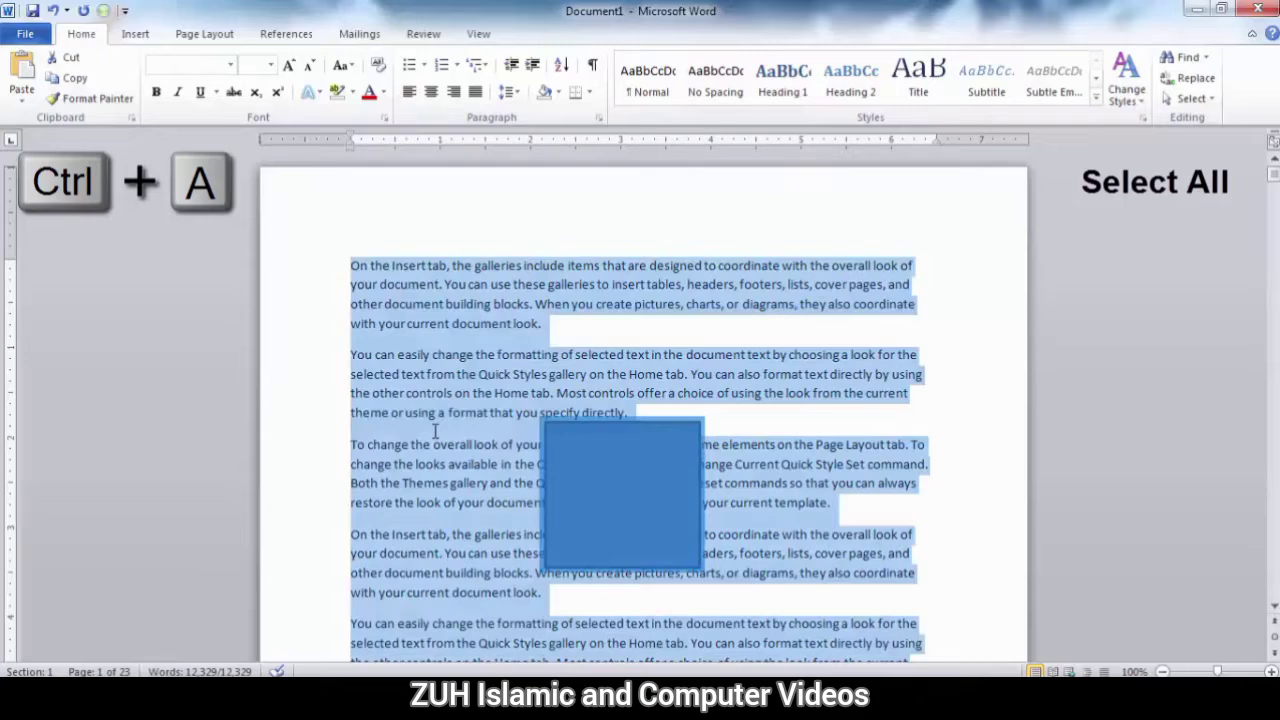
left_click_drag(540, 330, 346, 260)
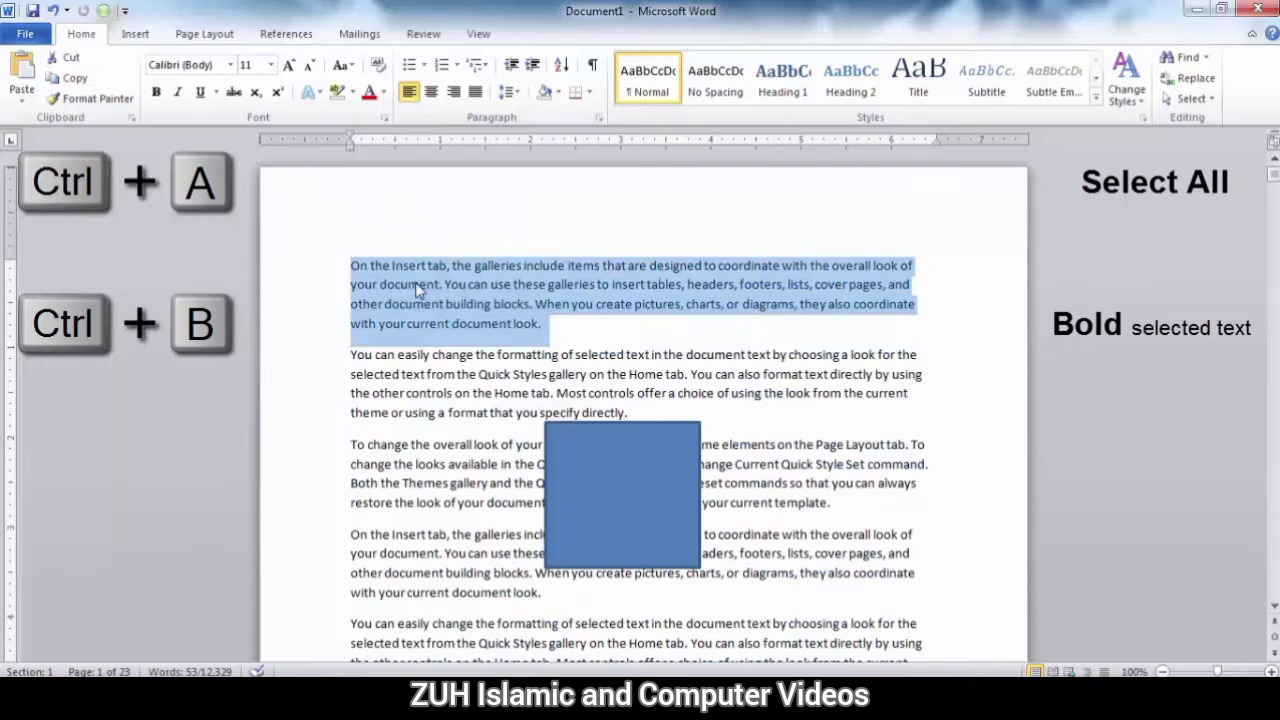
- Bold the first paragraph and paste a copy of it on a new line after 'directly.'
key("ctrl+b")
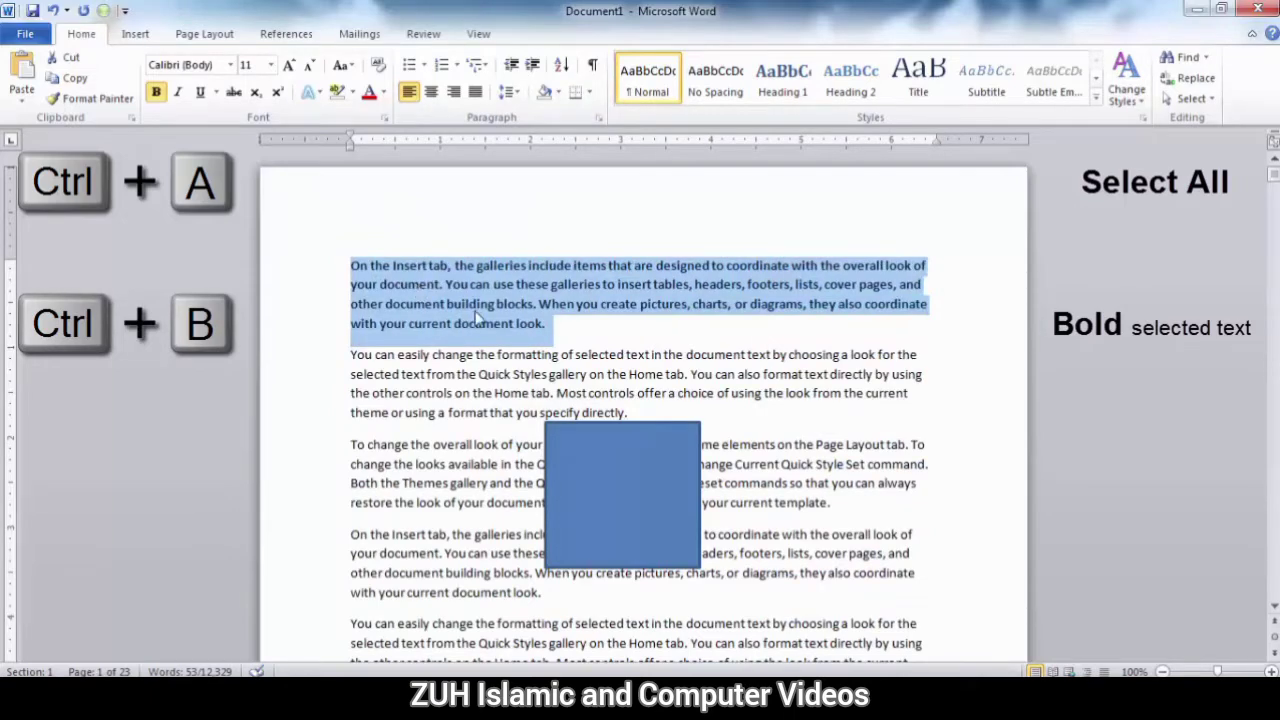
left_click(558, 325)
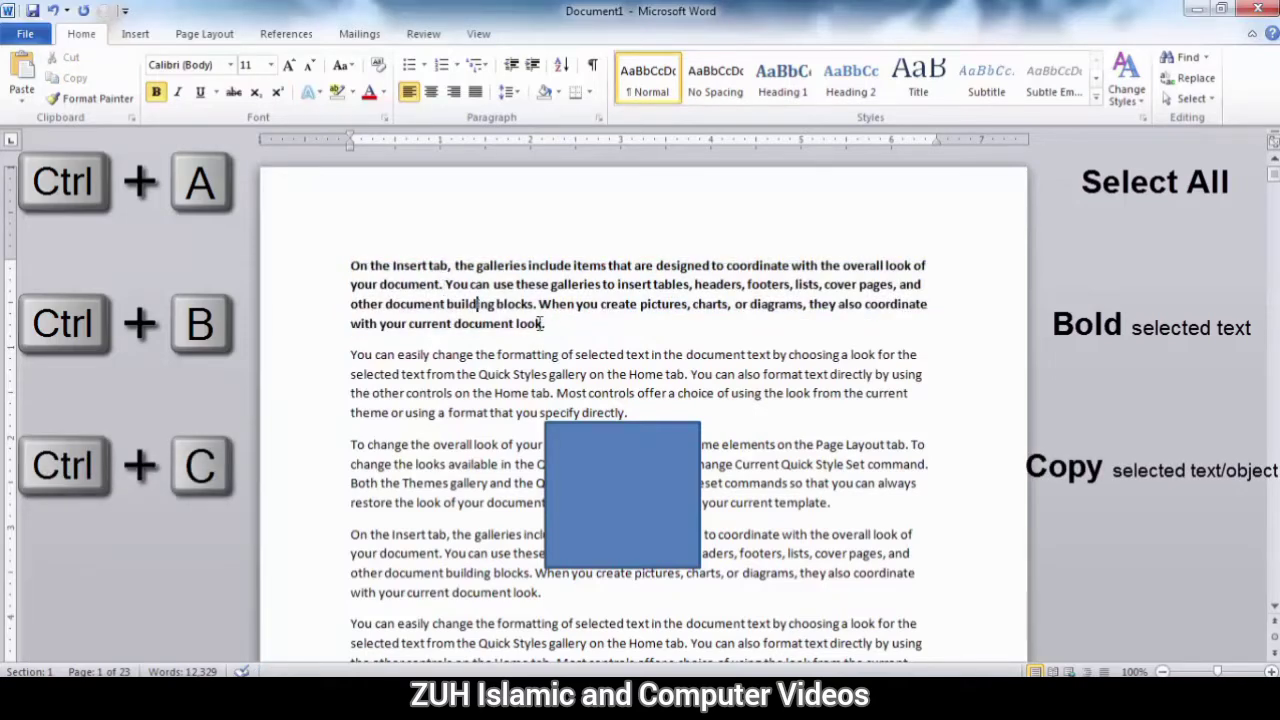
double_click(318, 257)
key("ctrl+c")
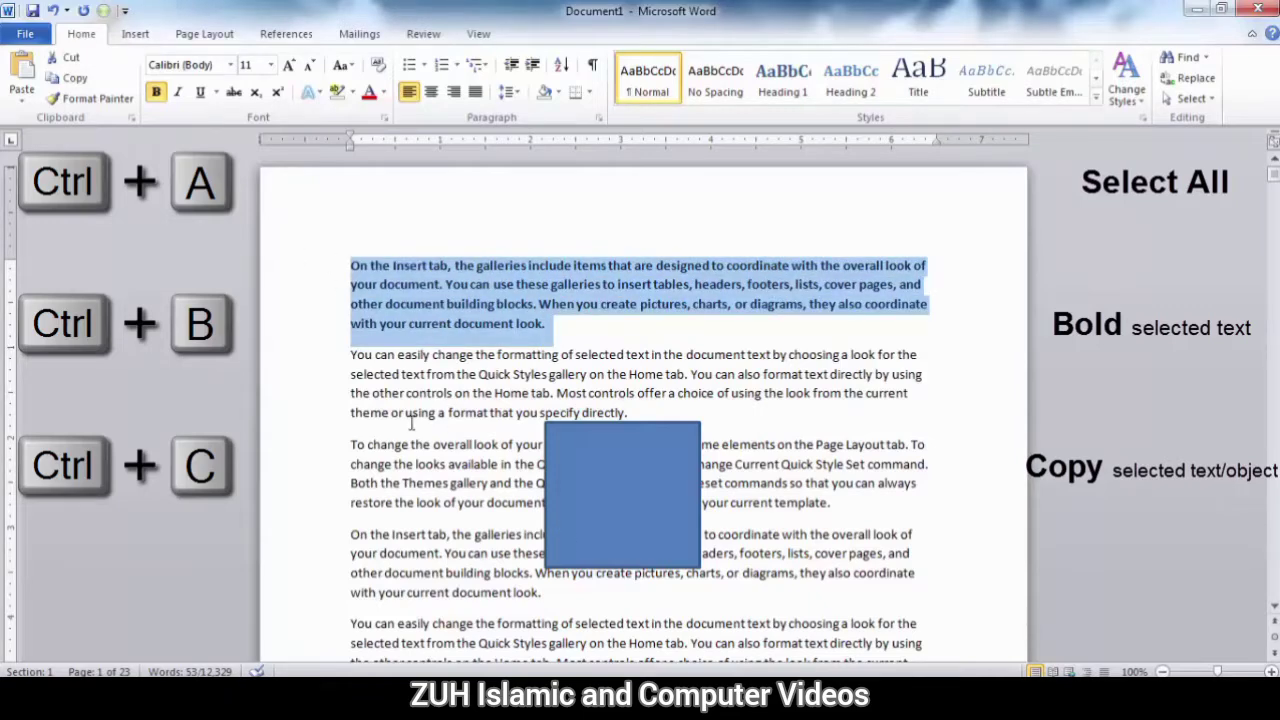
left_click(644, 412)
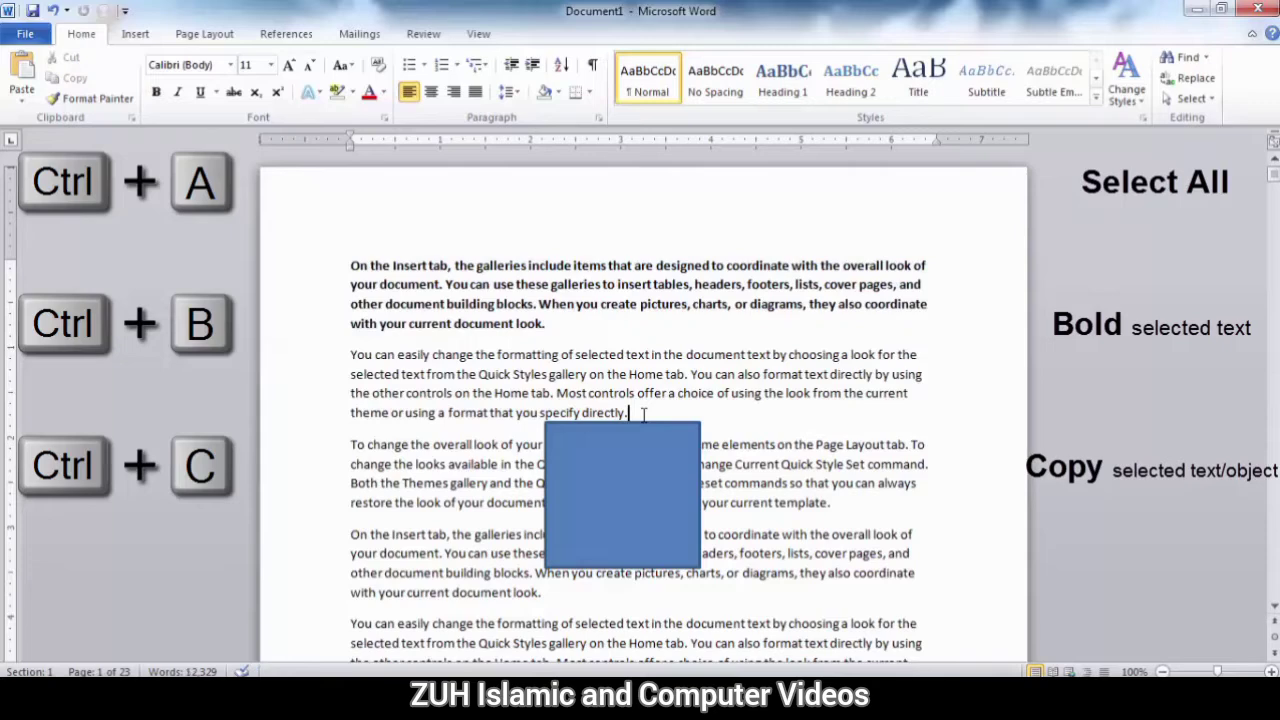
key("Return")
left_click(21, 75)
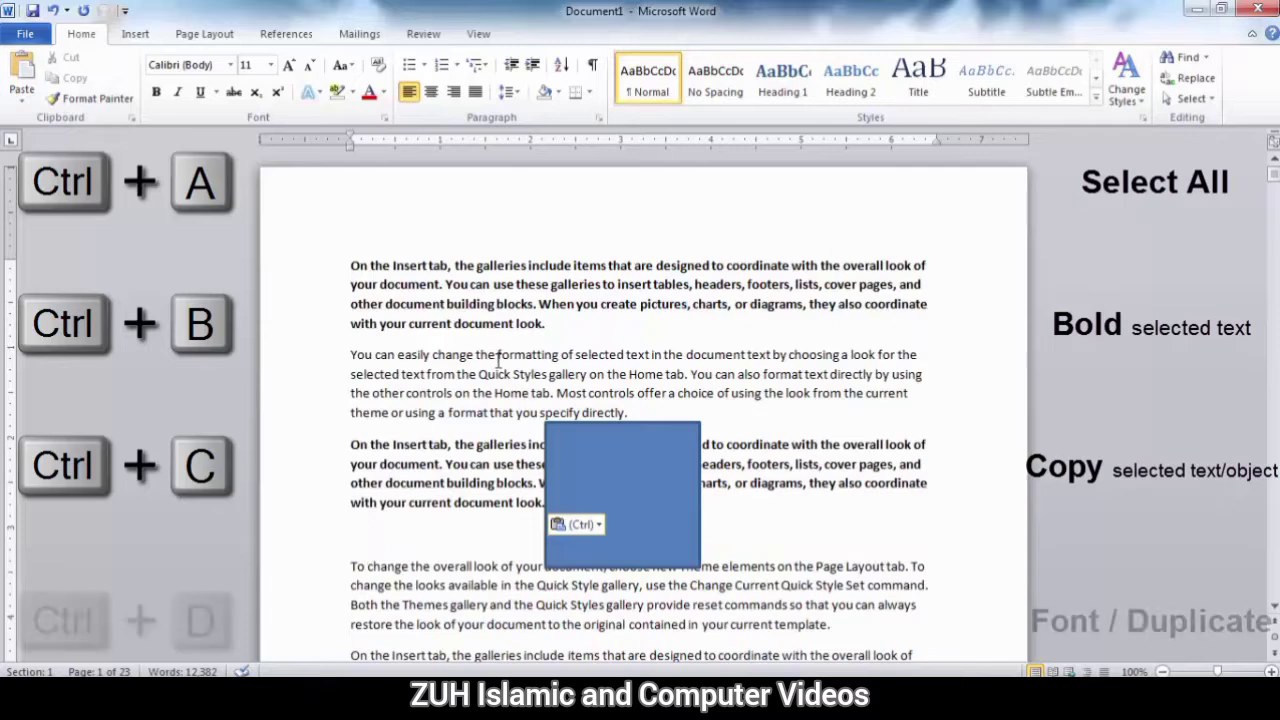
- Open and close the Font dialog with Ctrl+D, then move the rectangle up-left over the first paragraphs
key("ctrl+d")
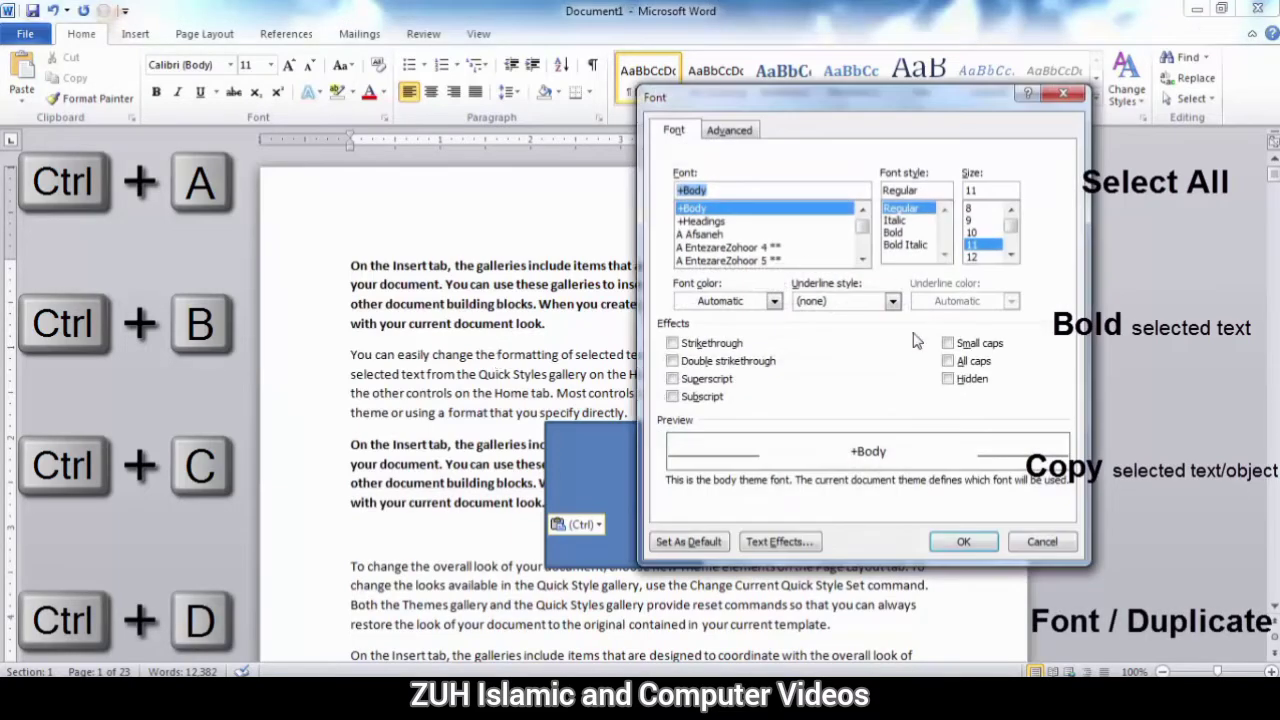
left_click(1063, 93)
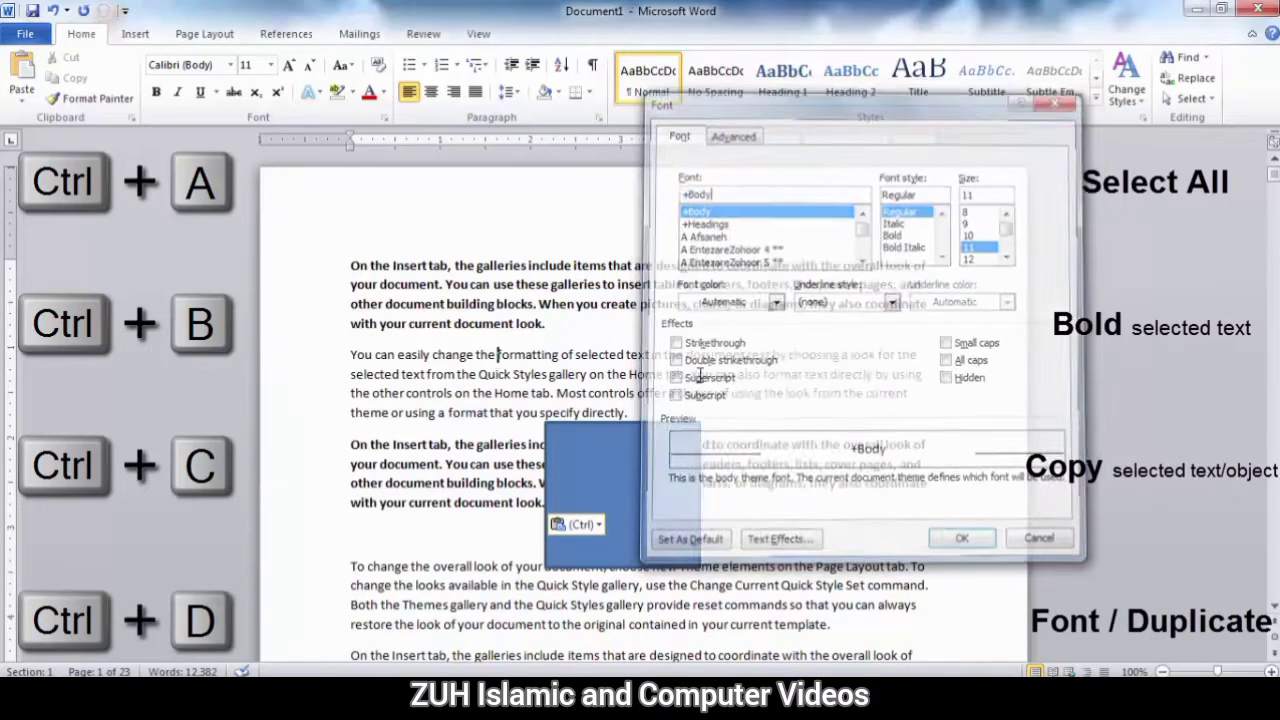
left_click_drag(630, 432, 548, 289)
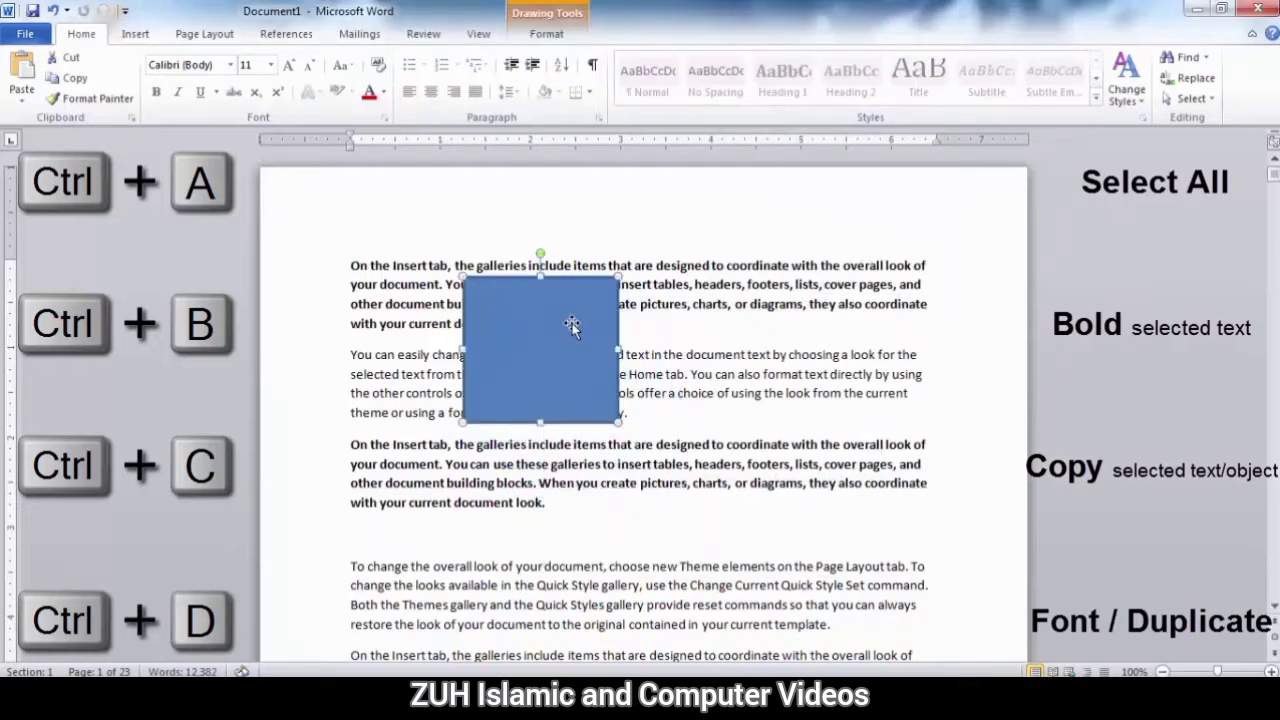
- Duplicate the rectangle with Ctrl+D, drag the copy right, then delete it
key("ctrl+d")
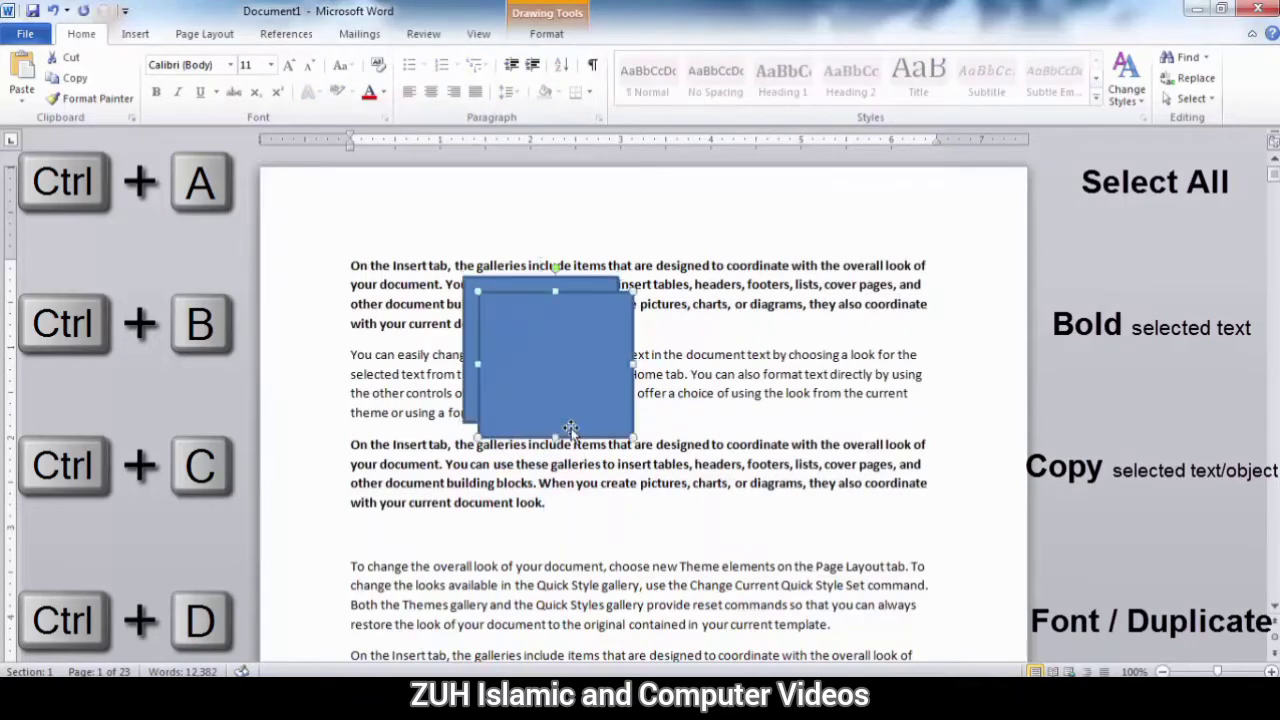
left_click_drag(547, 339, 718, 339)
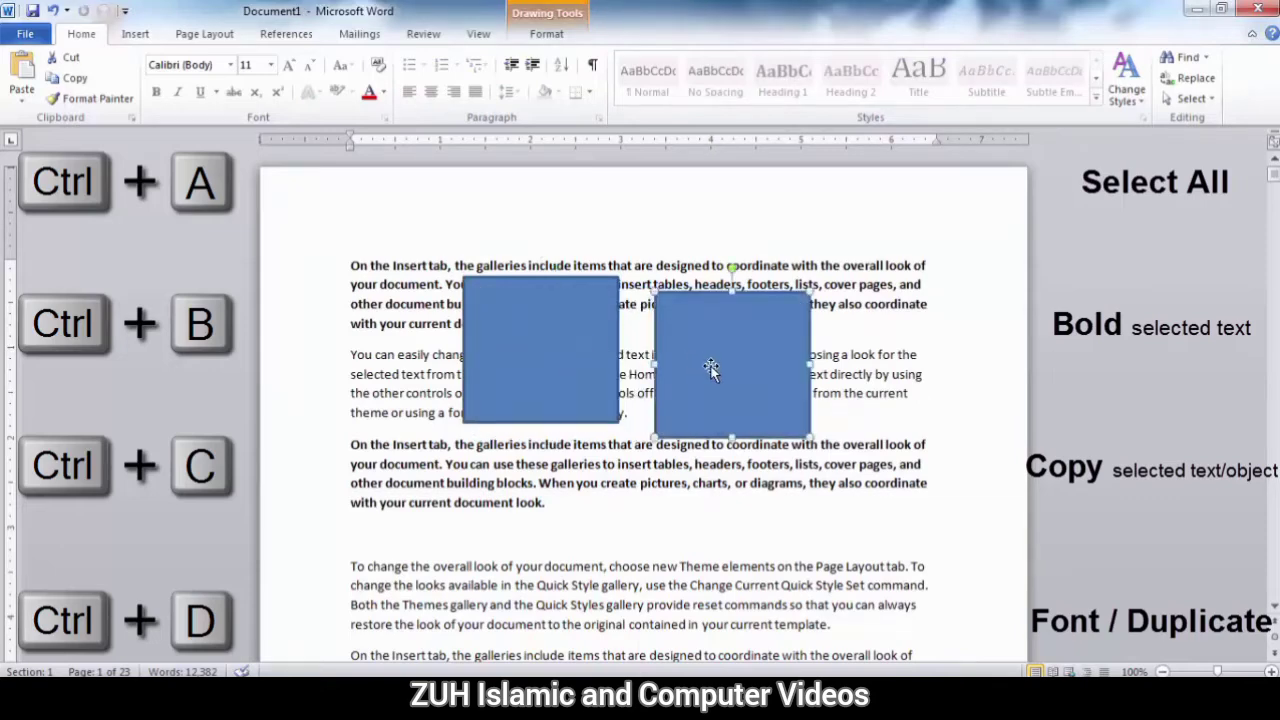
key("Delete")
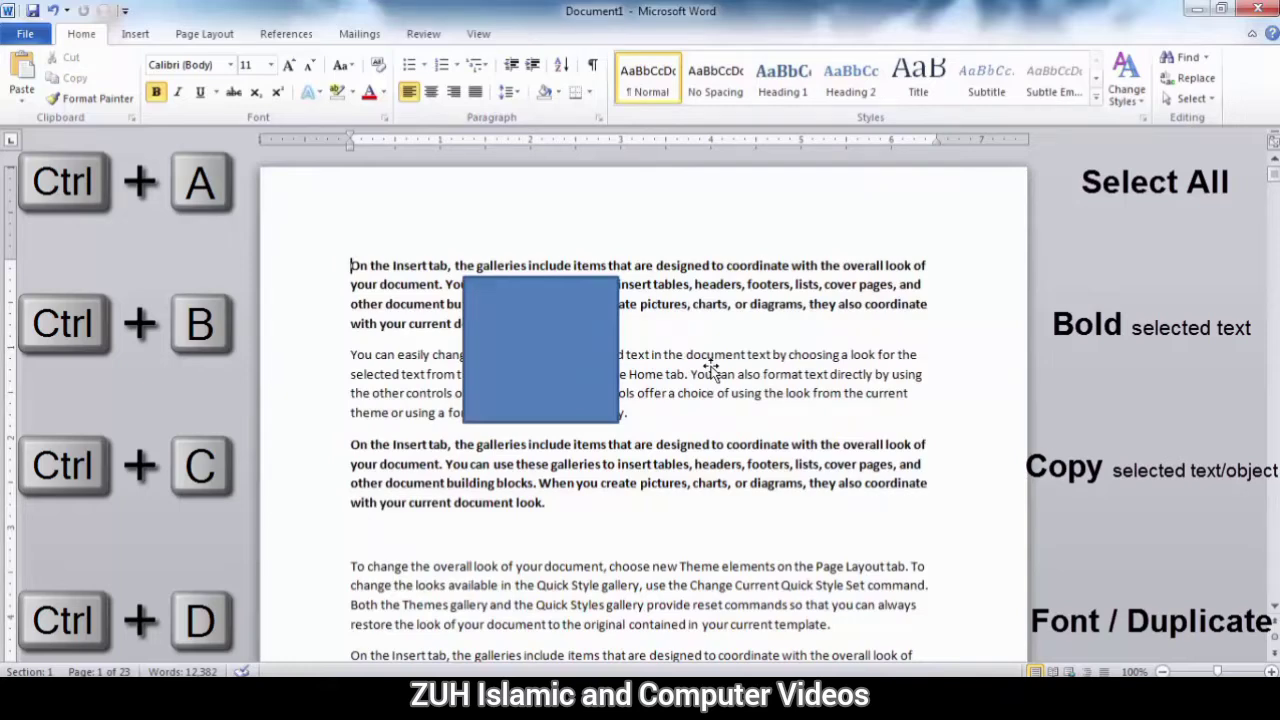
- Center the blue rectangle and the bold first paragraph with Ctrl+E
left_click(519, 344)
key("ctrl+e")
left_click(476, 291)
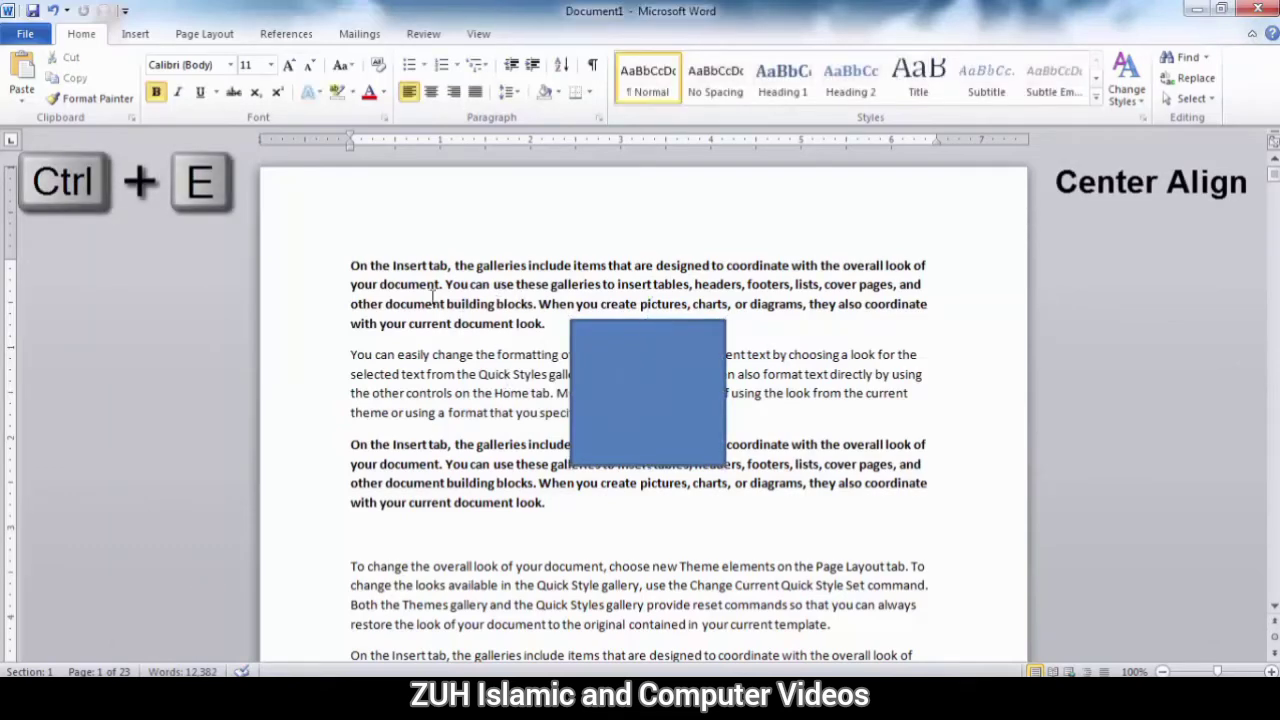
key("ctrl+e")
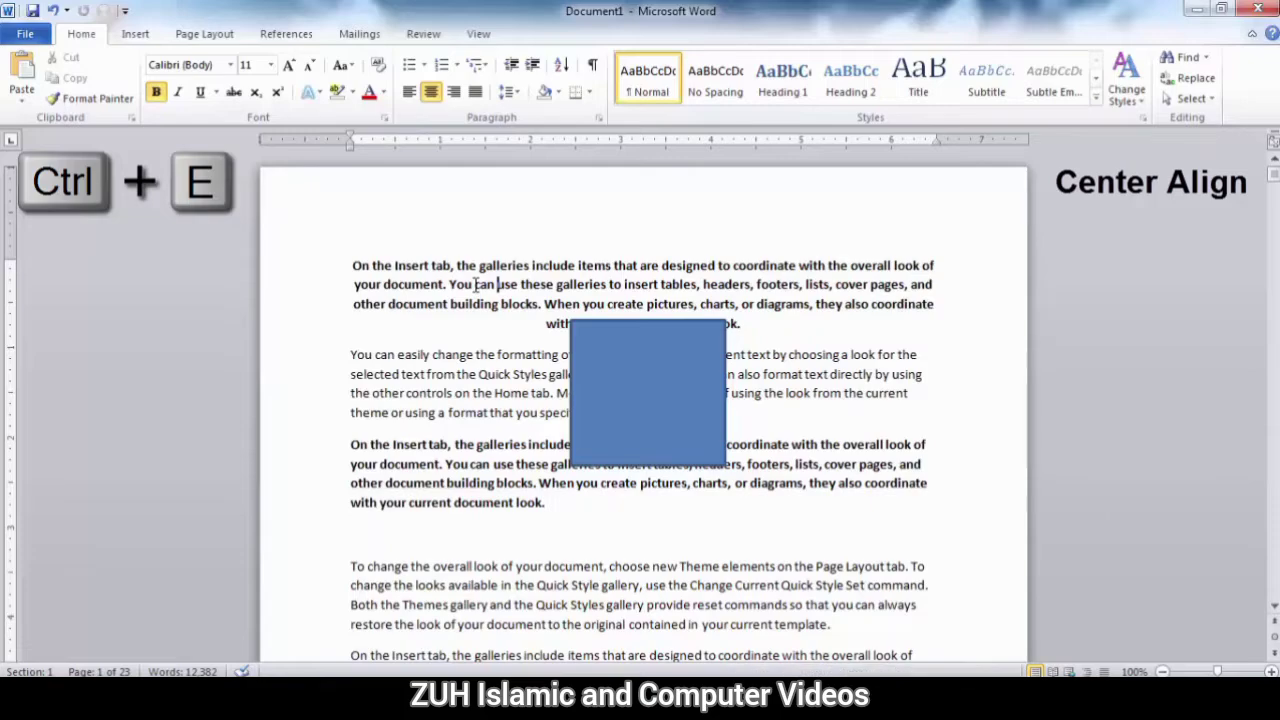
- Open and close the search pane, Go To and Replace dialogs via Ctrl+F, Ctrl+G, Ctrl+H
key("ctrl+f")
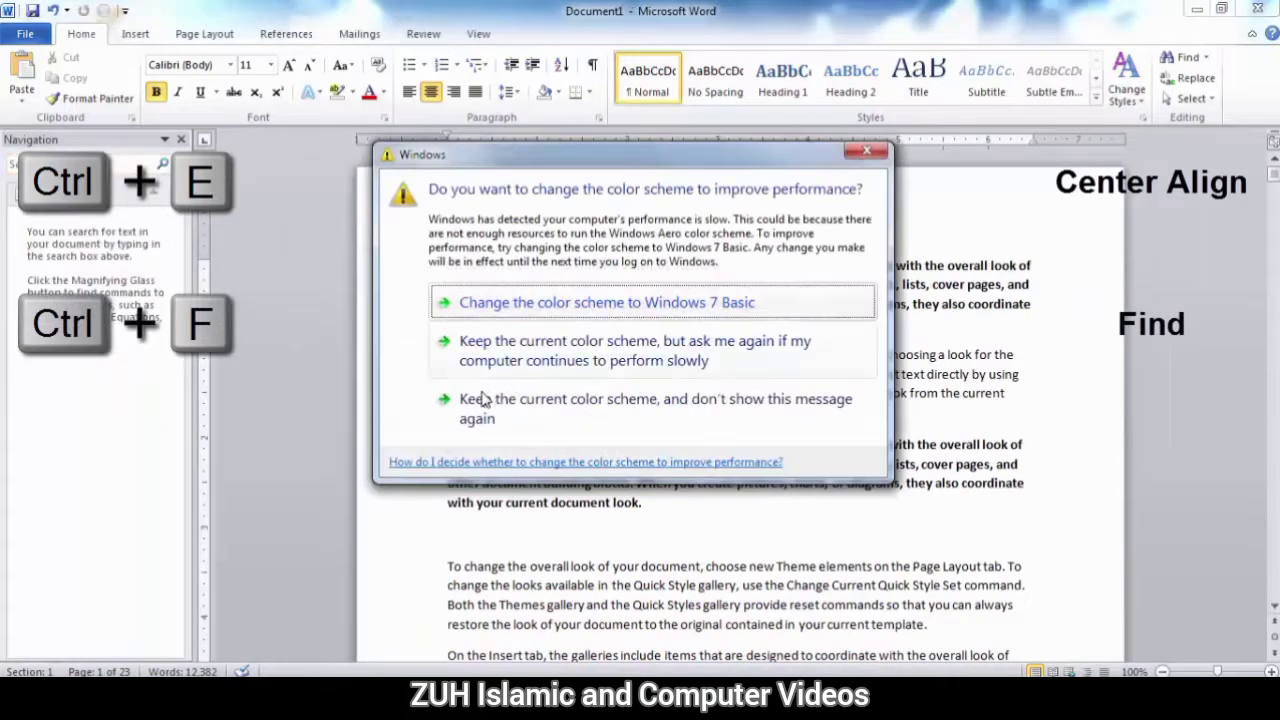
left_click(483, 398)
left_click(182, 140)
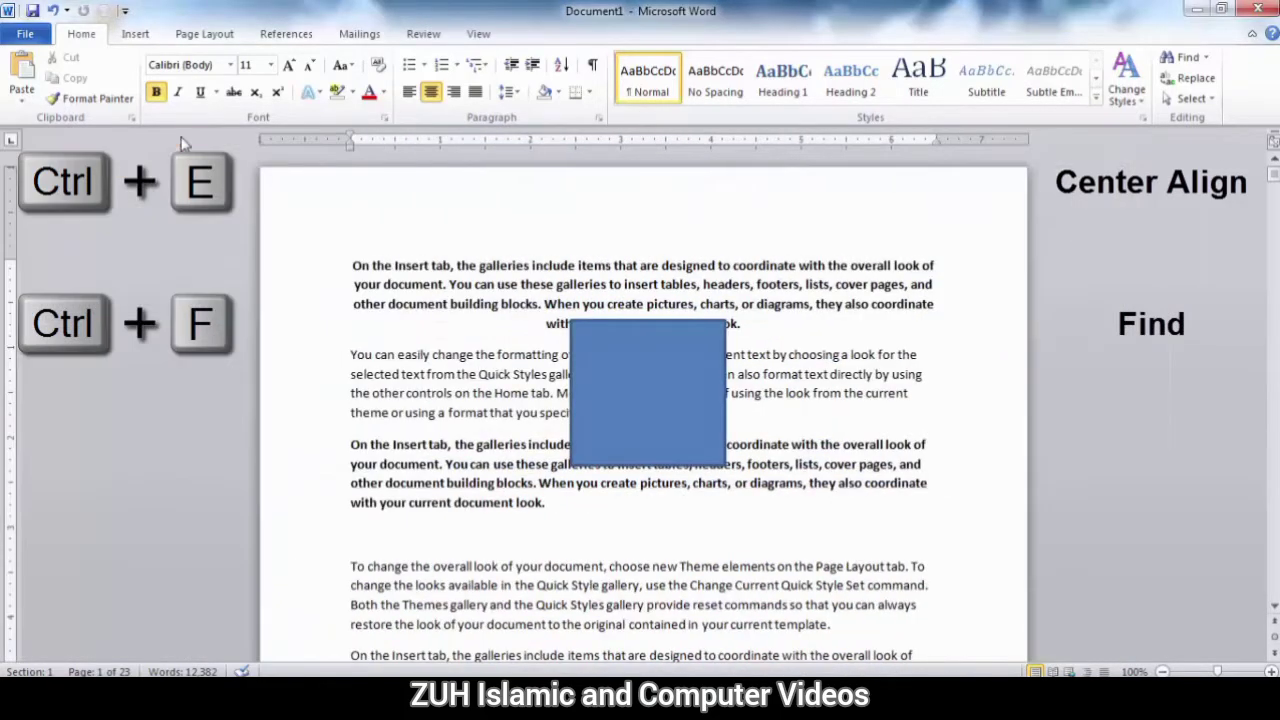
key("ctrl+g")
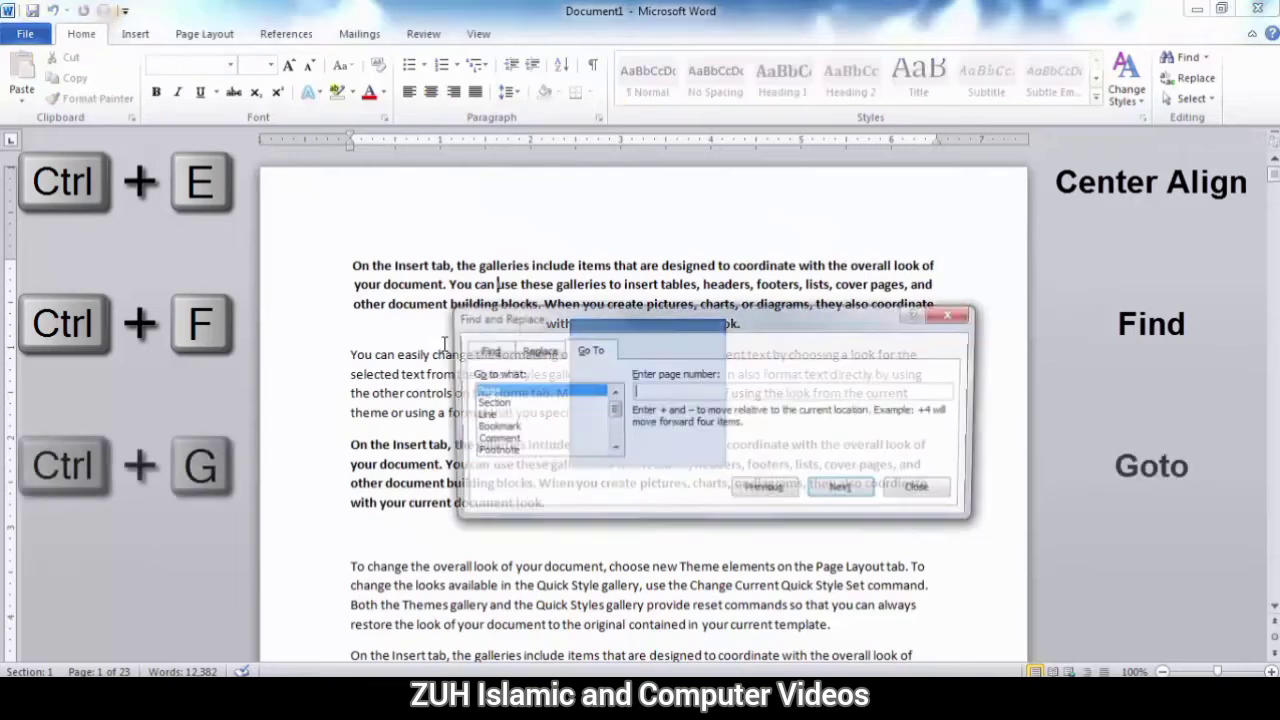
left_click(921, 491)
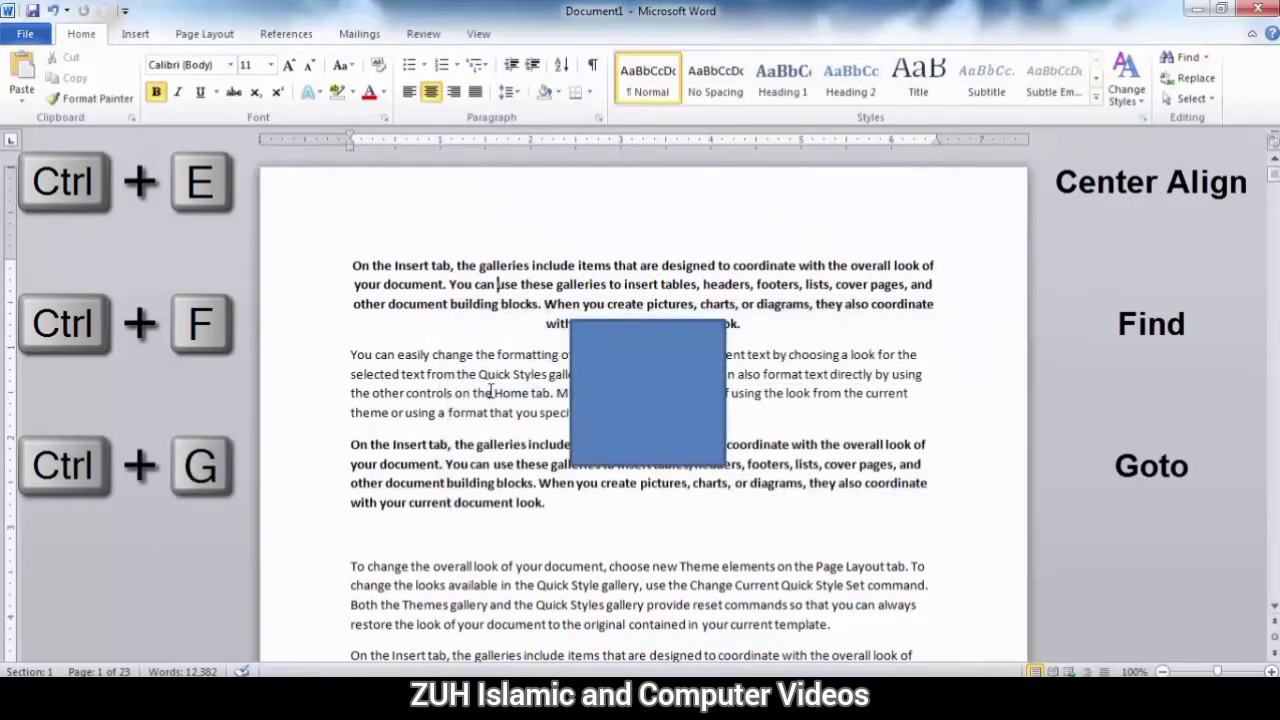
key("ctrl+h")
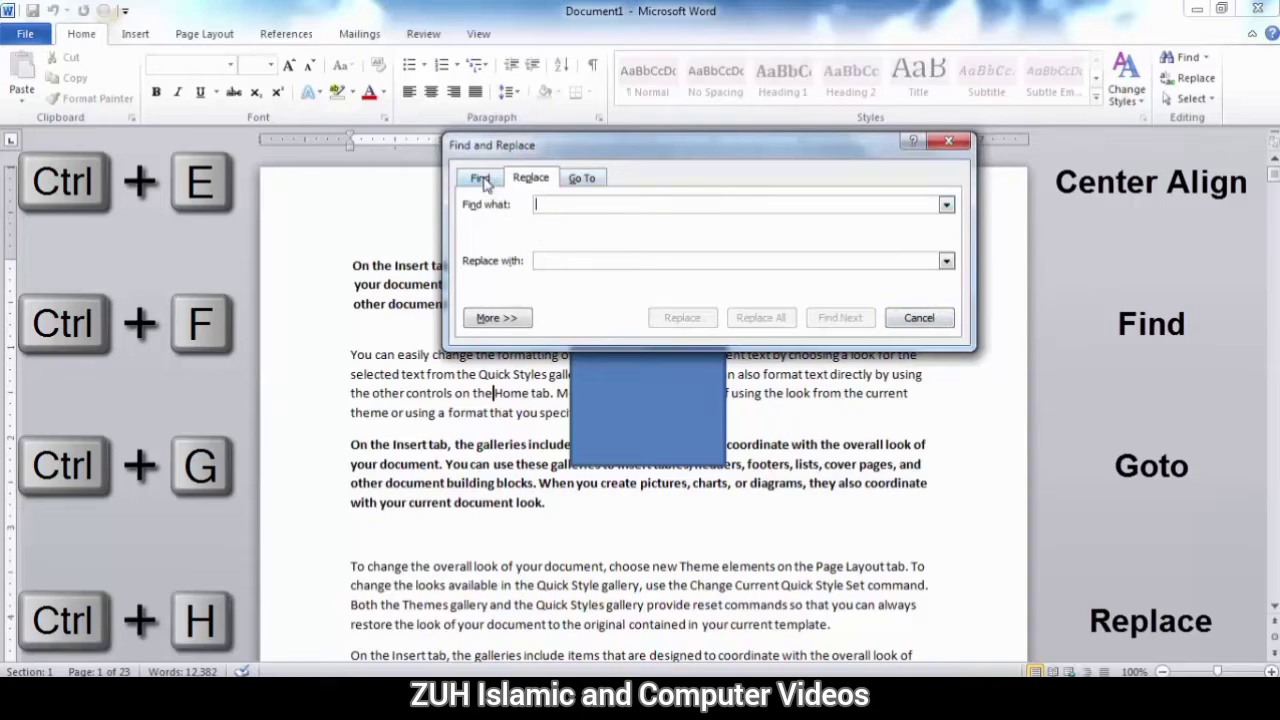
left_click(919, 317)
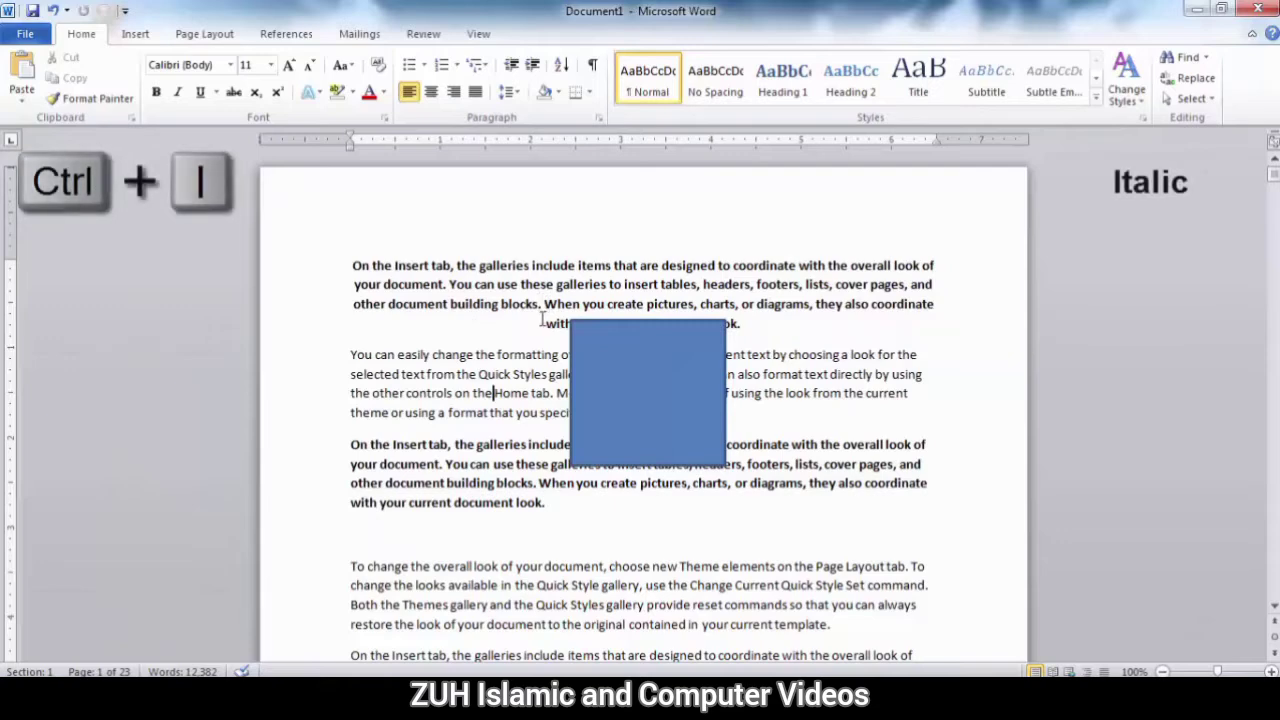
- Italicize the phrase 'On the Insert tab, the galleries', then remove the italics
left_click_drag(934, 304, 613, 265)
left_click_drag(352, 265, 530, 265)
key("ctrl+i")
key("ctrl+i")
key("ctrl+j")
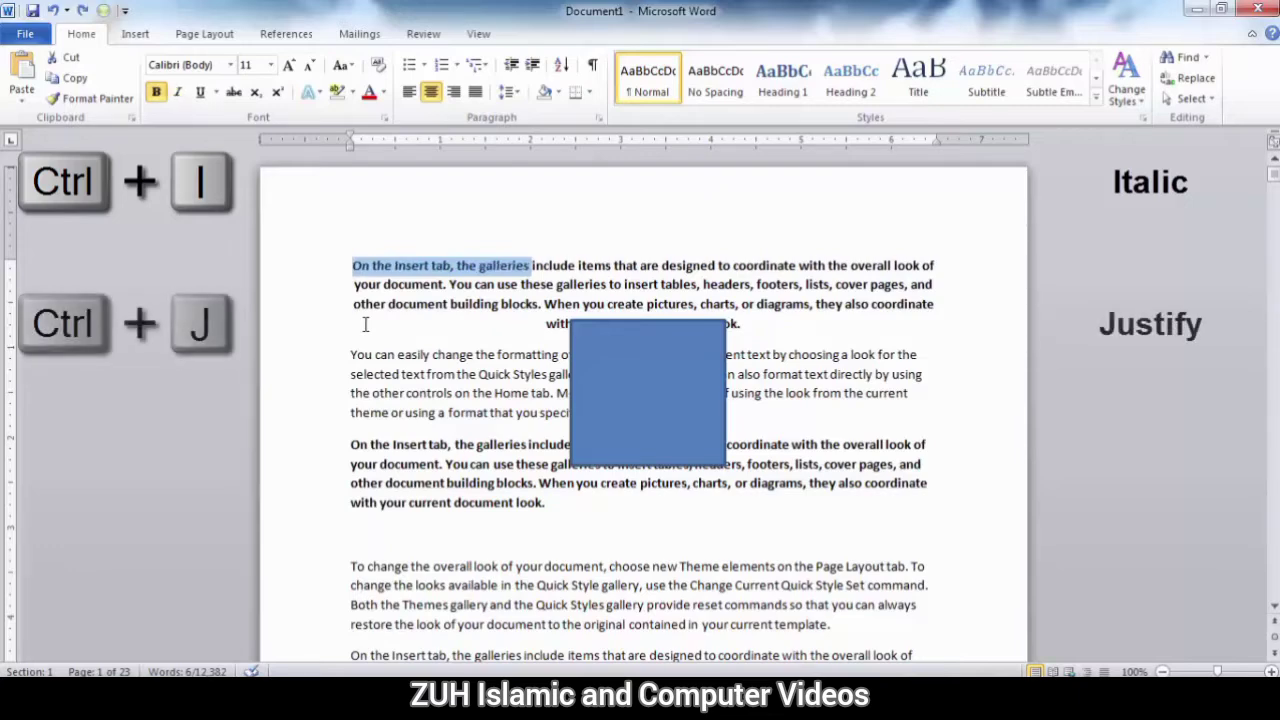
- Move the rectangle down over the lower paragraph and justify the 'You can easily change' paragraph
left_click_drag(609, 347, 636, 624)
mouse_move(641, 416)
left_mouse_down()
mouse_move(386, 346)
mouse_move(347, 354)
left_mouse_up()
key("ctrl+j")
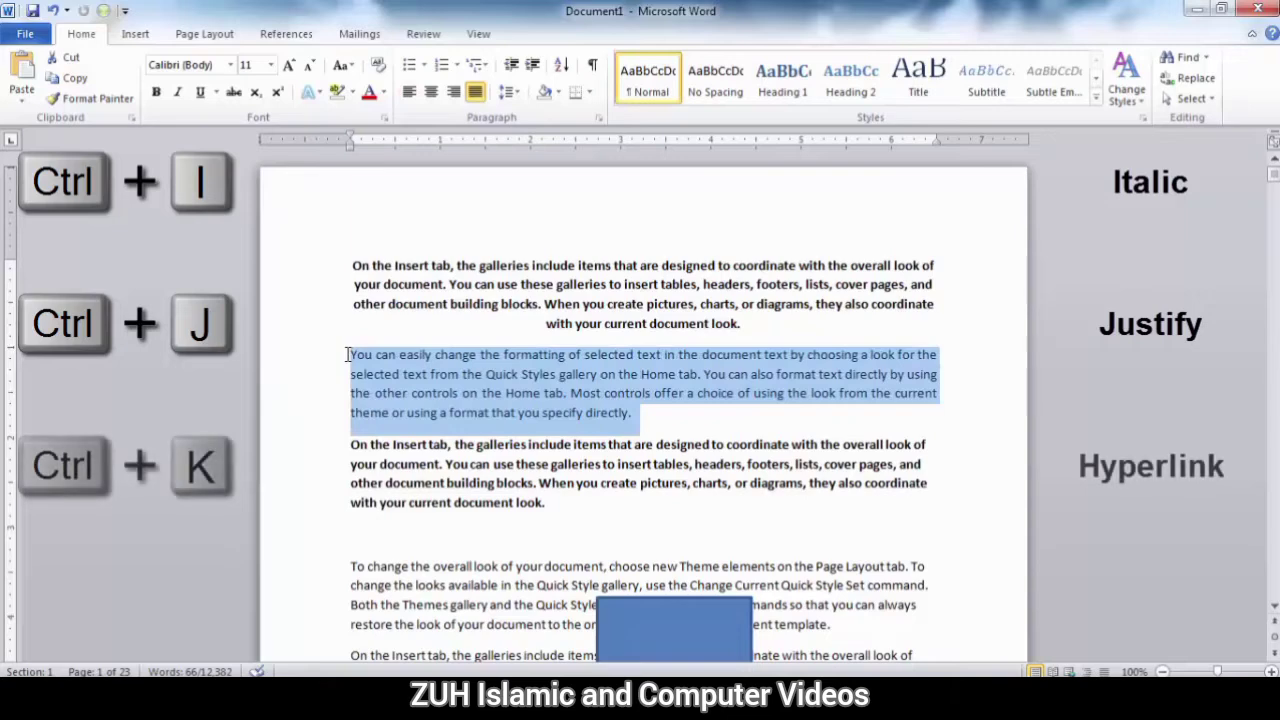
left_click(424, 400)
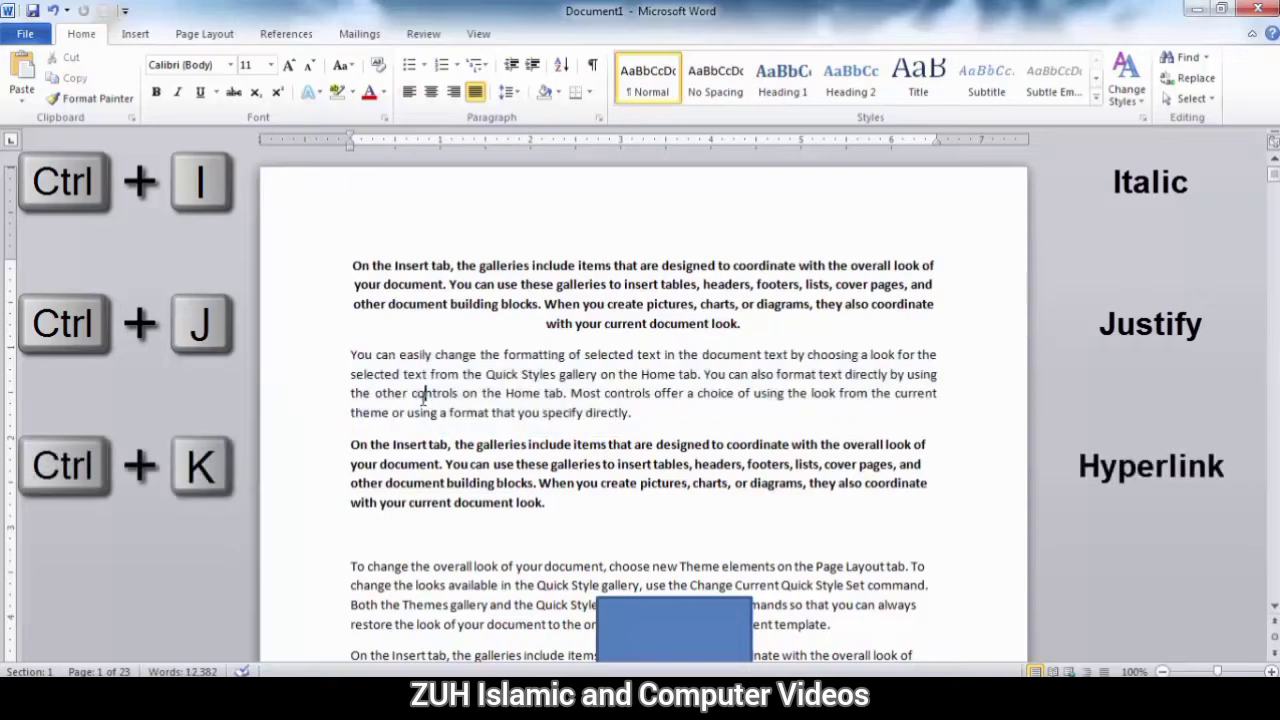
- Cancel the Ctrl+K hyperlink dialog, toggle the second paragraph ending justified, and left-align the first
key("ctrl+k")
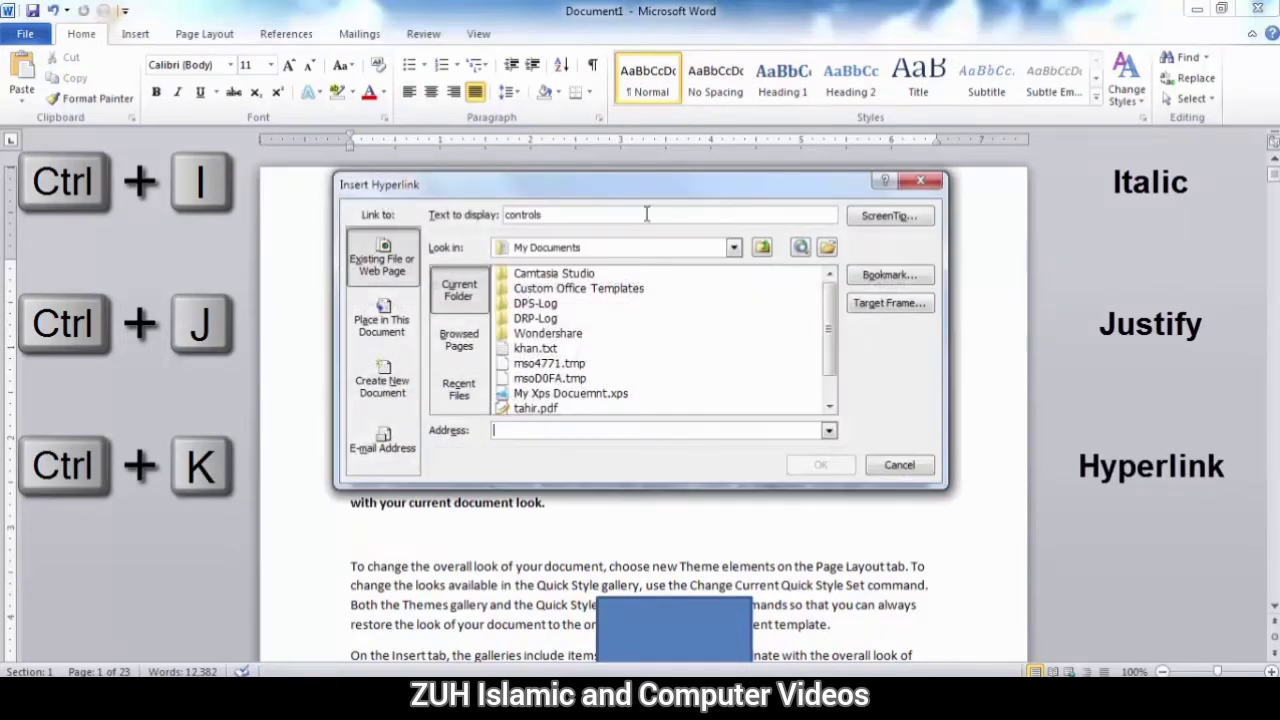
left_click(920, 181)
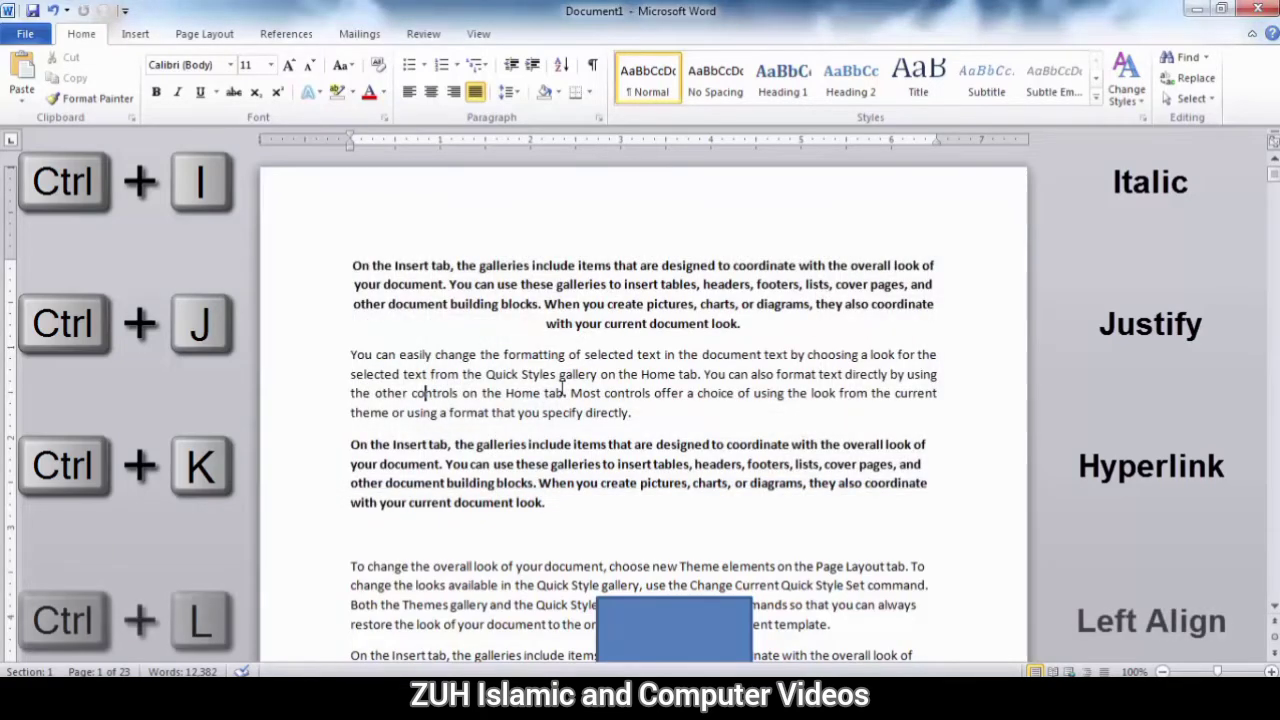
key("ctrl+l")
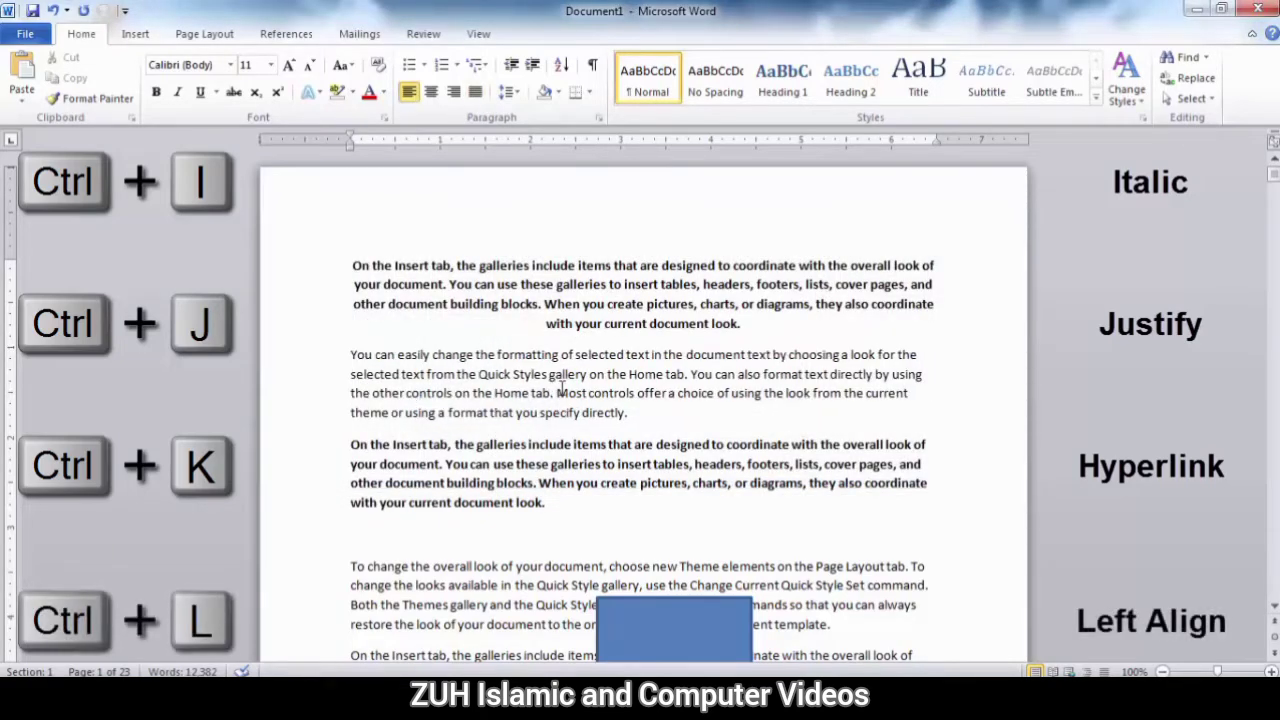
key("ctrl+j")
key("ctrl+l")
key("ctrl+j")
key("ctrl+l")
key("ctrl+j")
left_click_drag(760, 318, 352, 268)
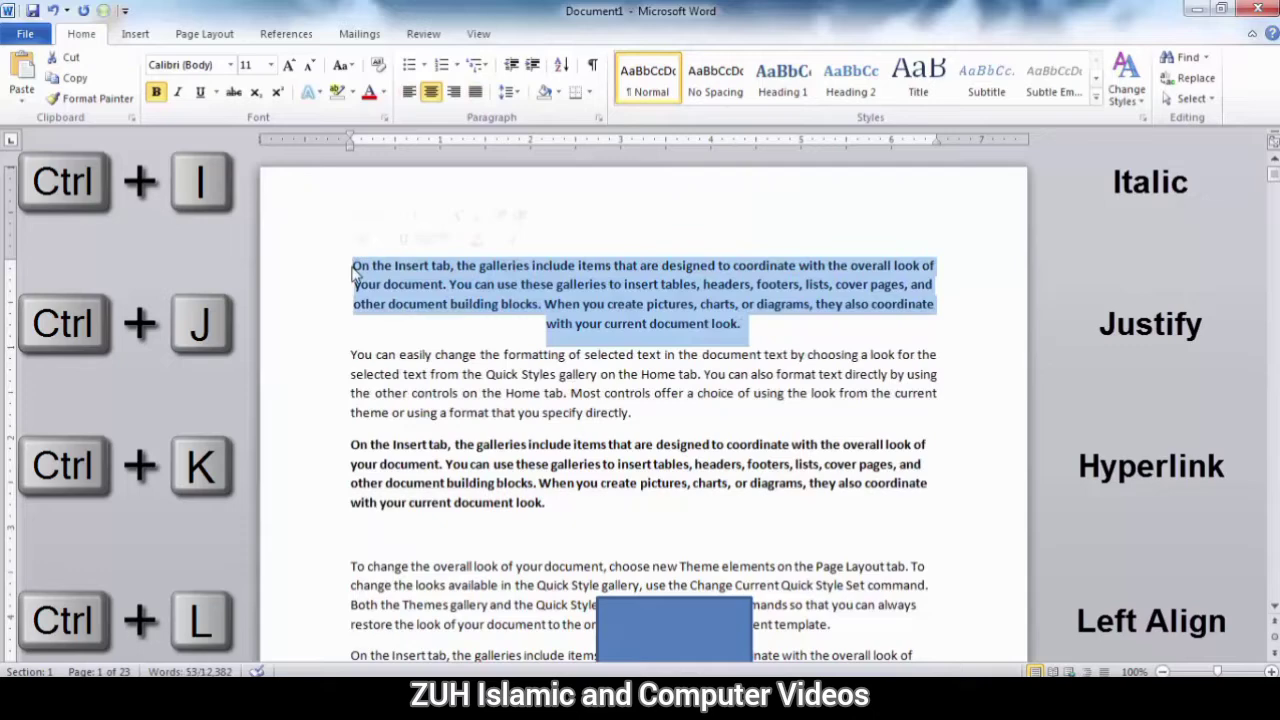
key("ctrl+l")
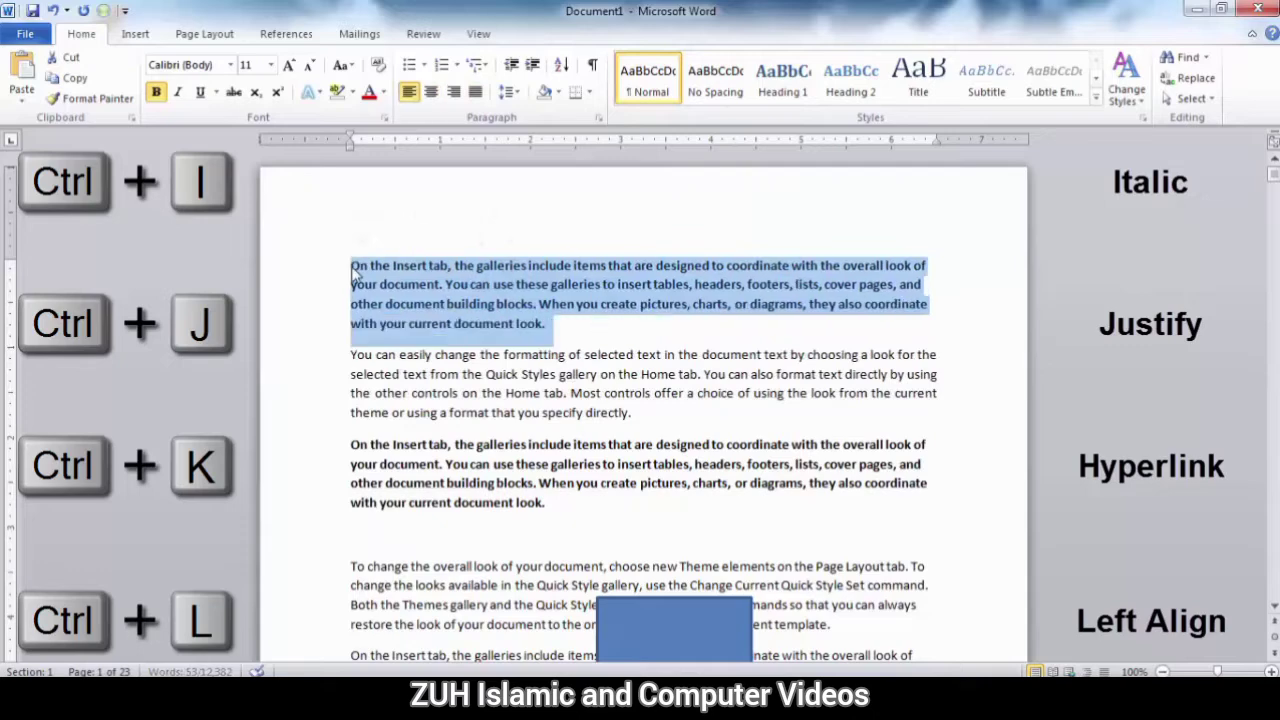
- Indent the paragraphs two steps and back to the left margin, then press Ctrl+N
left_click(456, 306)
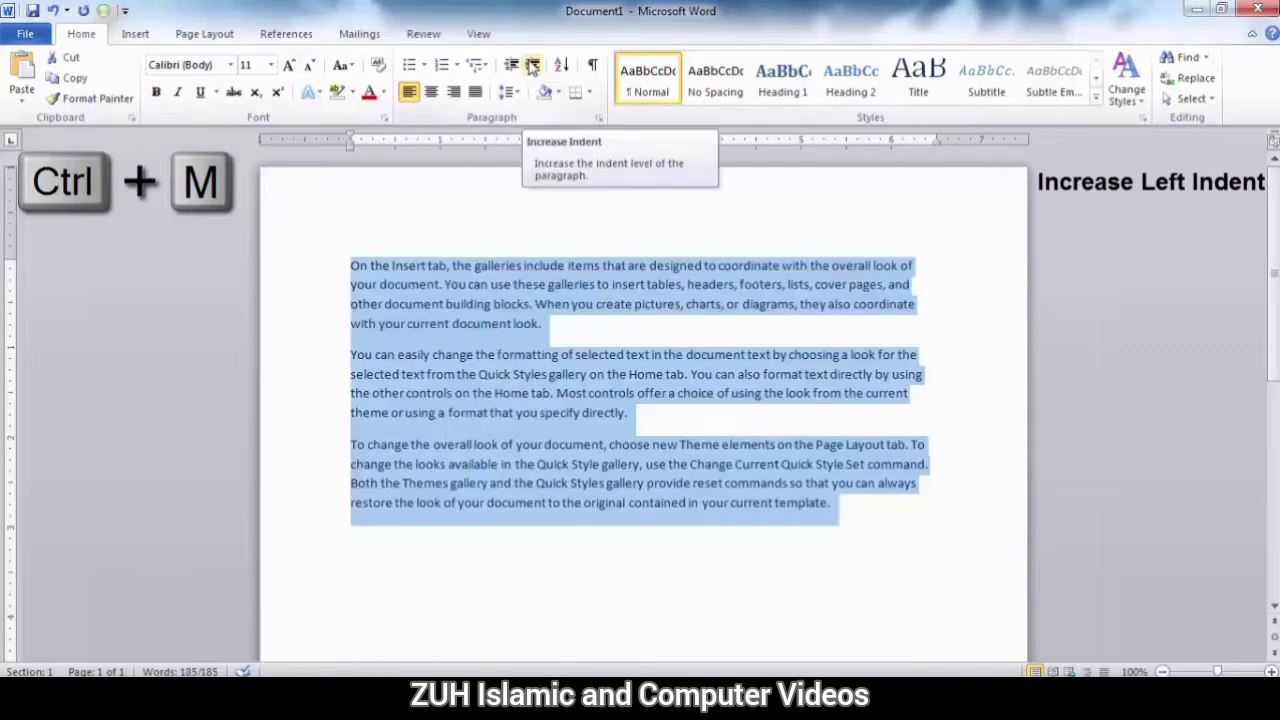
left_click(533, 66)
left_click(533, 66)
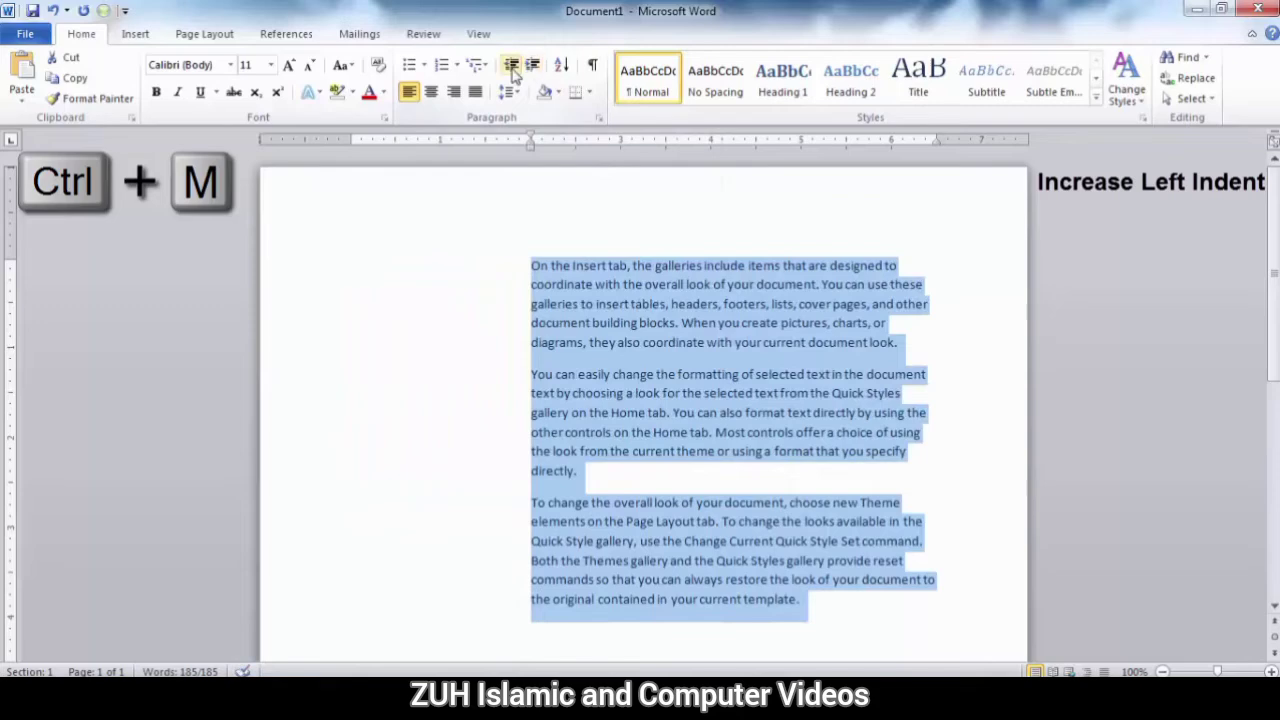
left_click(511, 66)
left_click(511, 66)
left_click(468, 312)
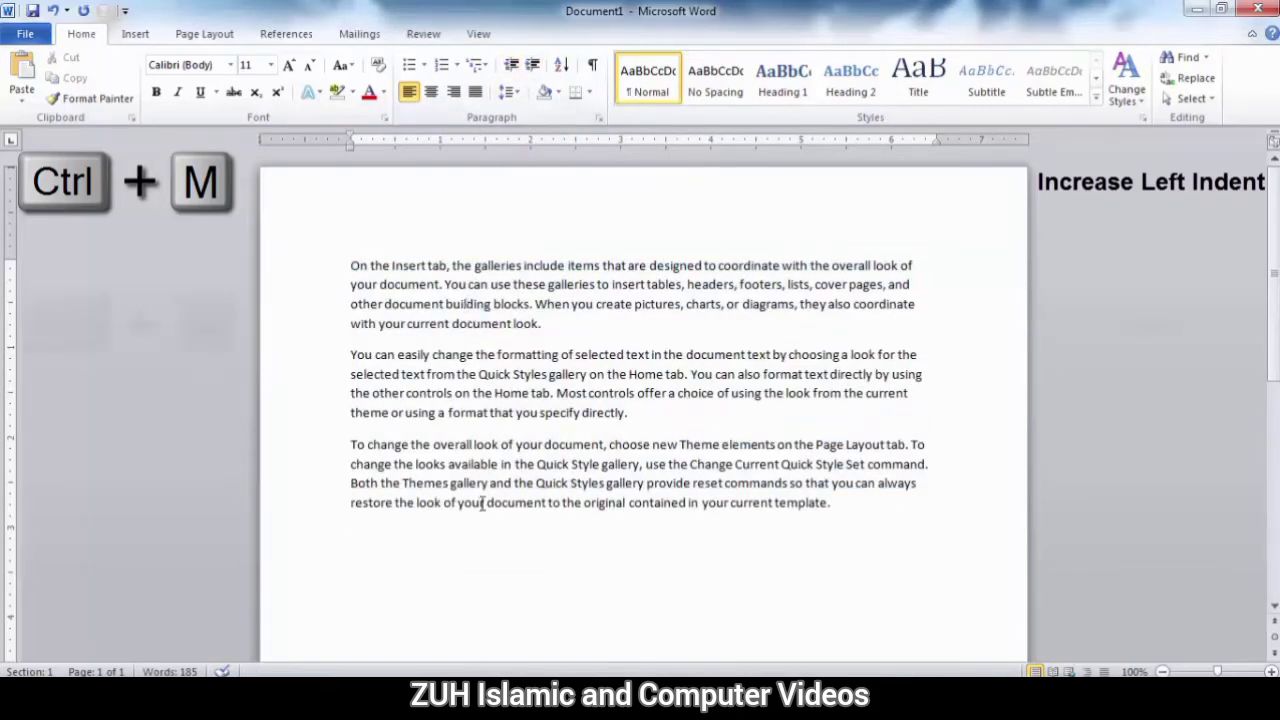
key("ctrl+n")
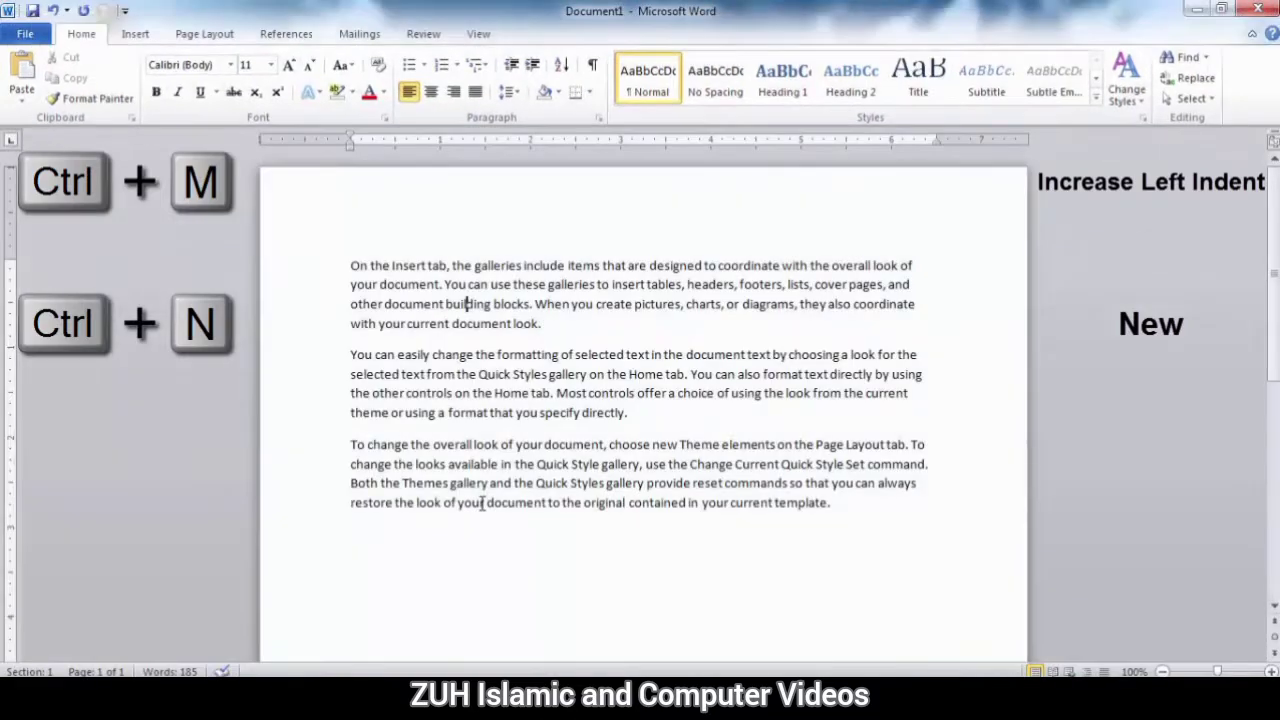
key("ctrl+o")
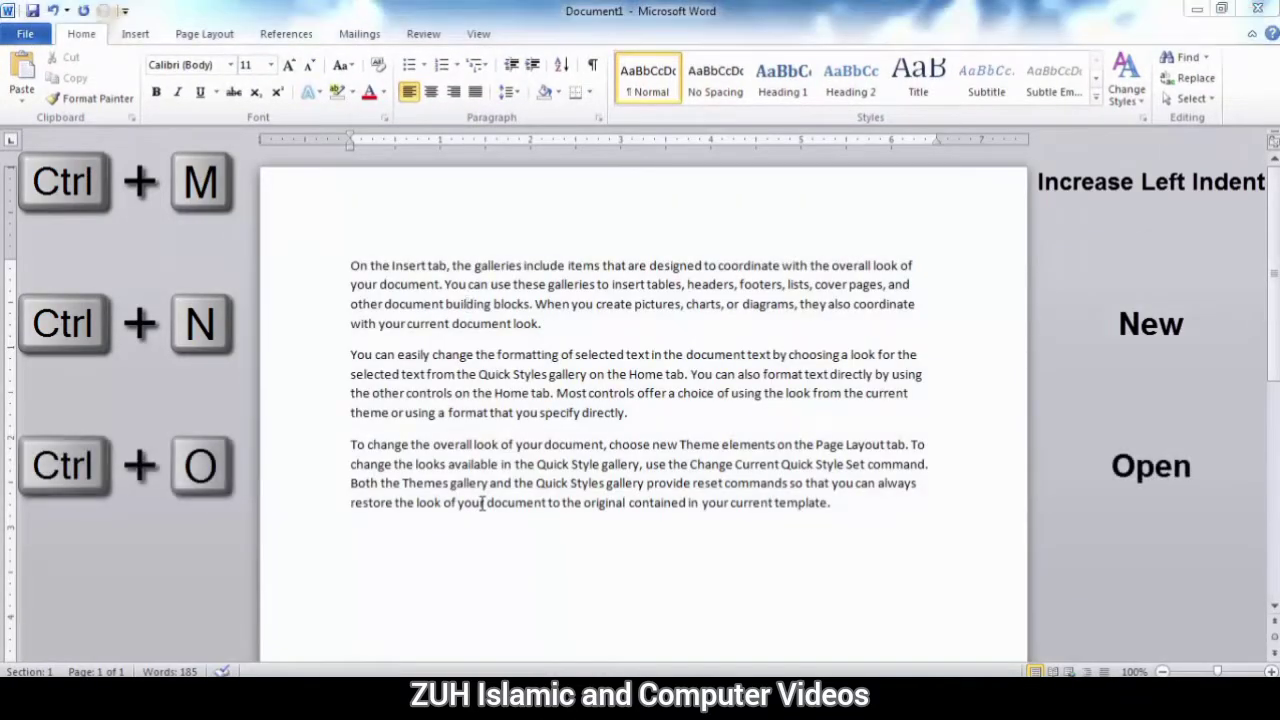
key("Escape")
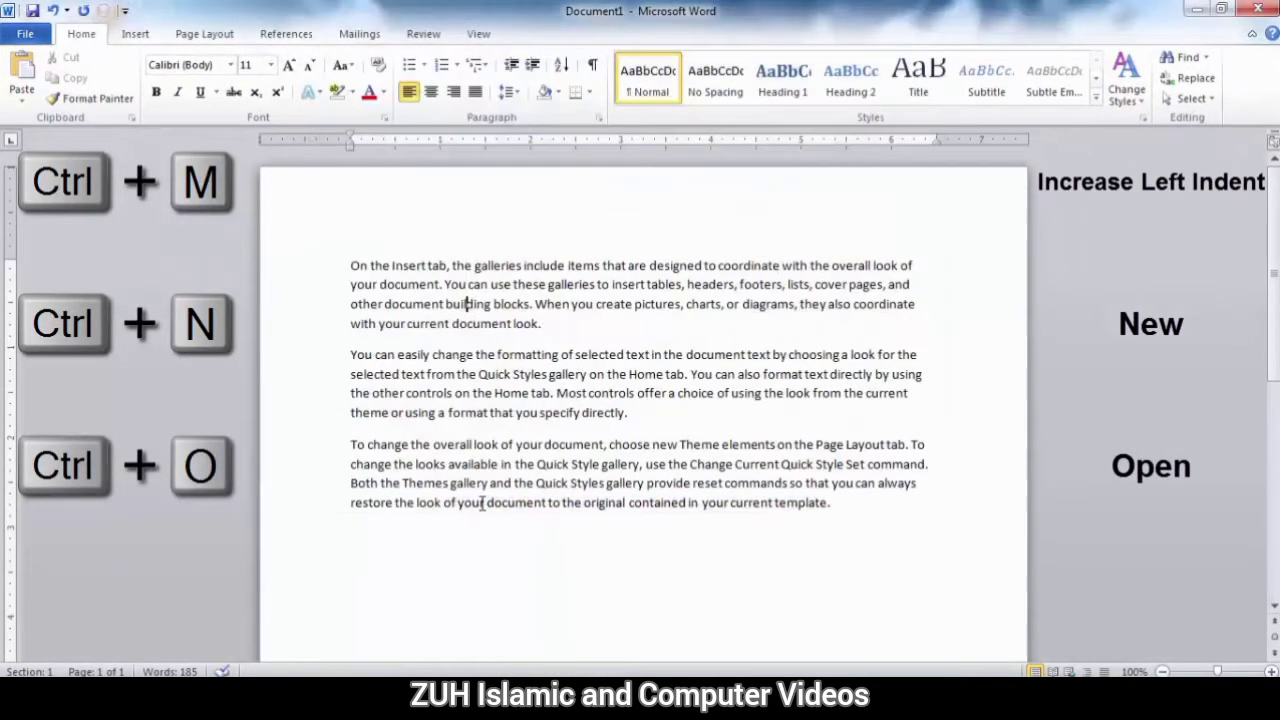
key("ctrl+p")
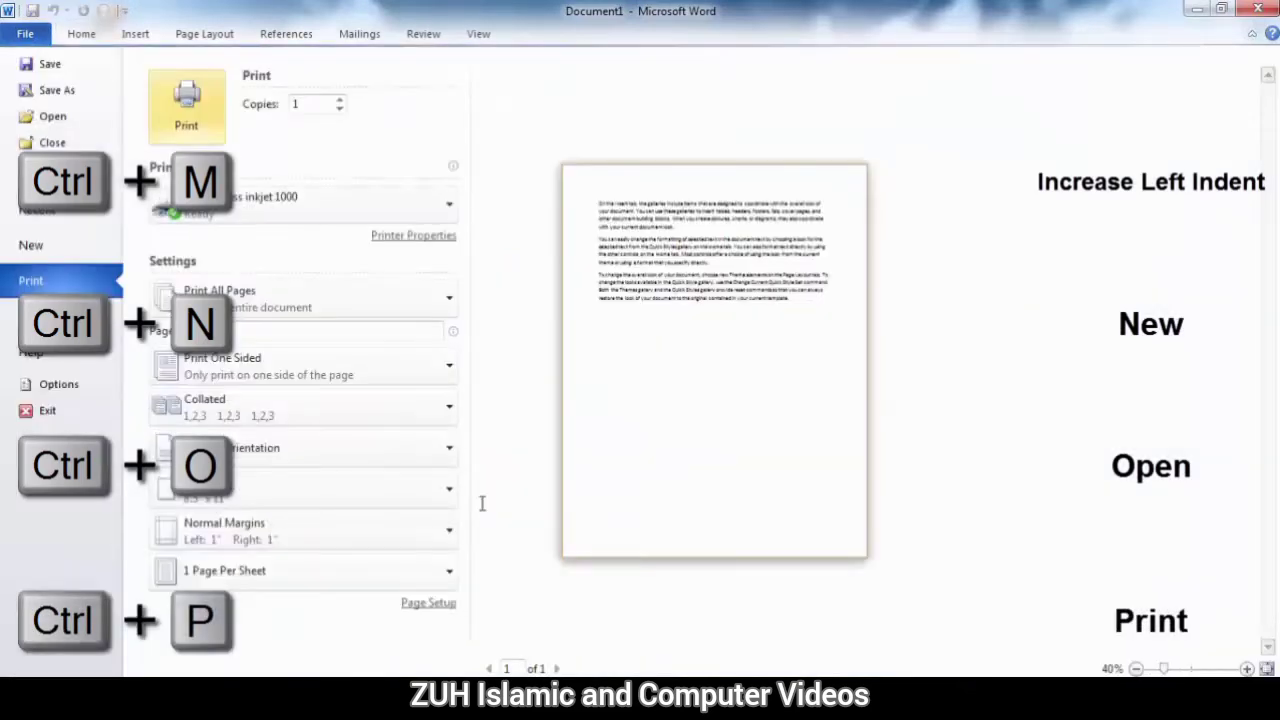
key("Escape")
key("ctrl+q")
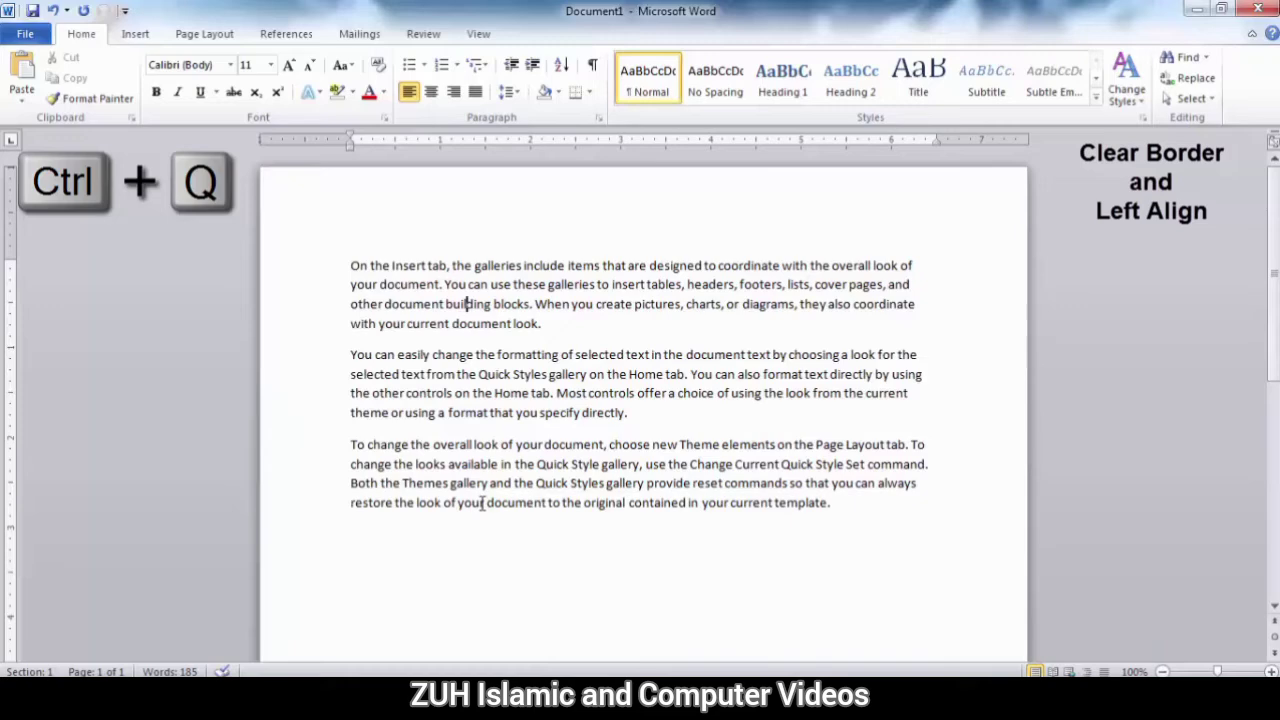
left_click_drag(842, 508, 351, 266)
left_click(589, 91)
left_click(624, 221)
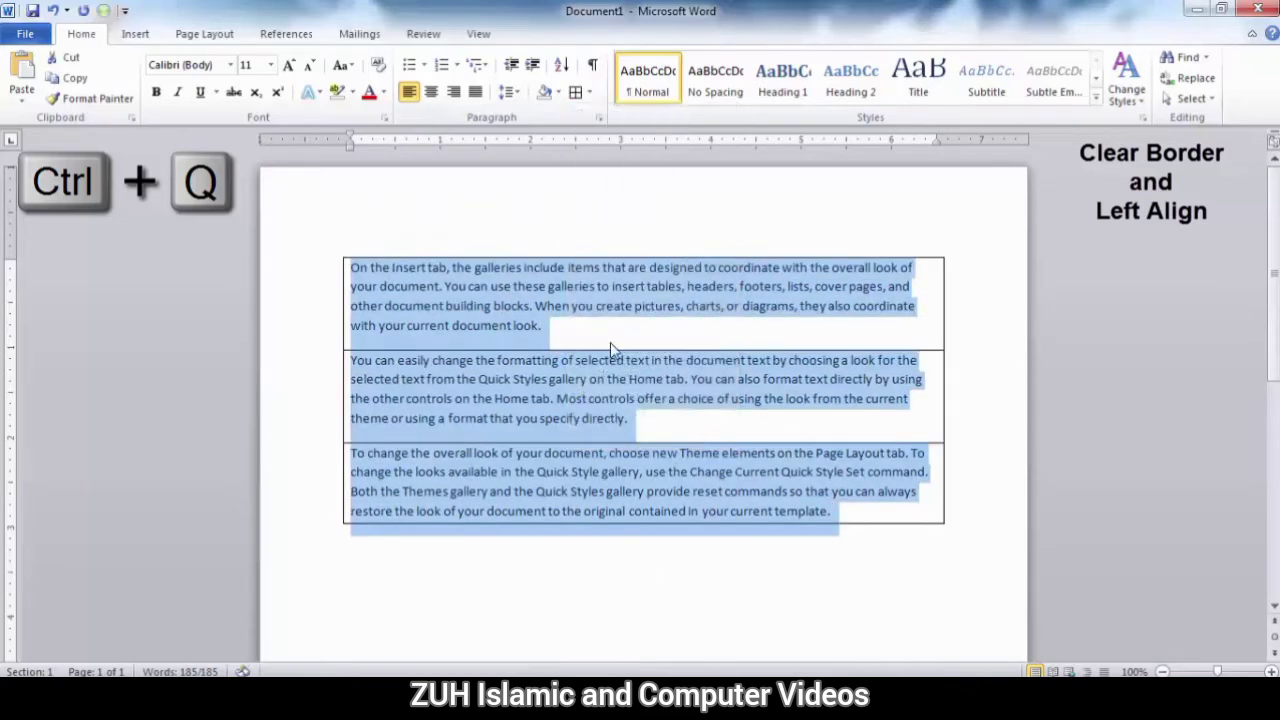
left_click(432, 92)
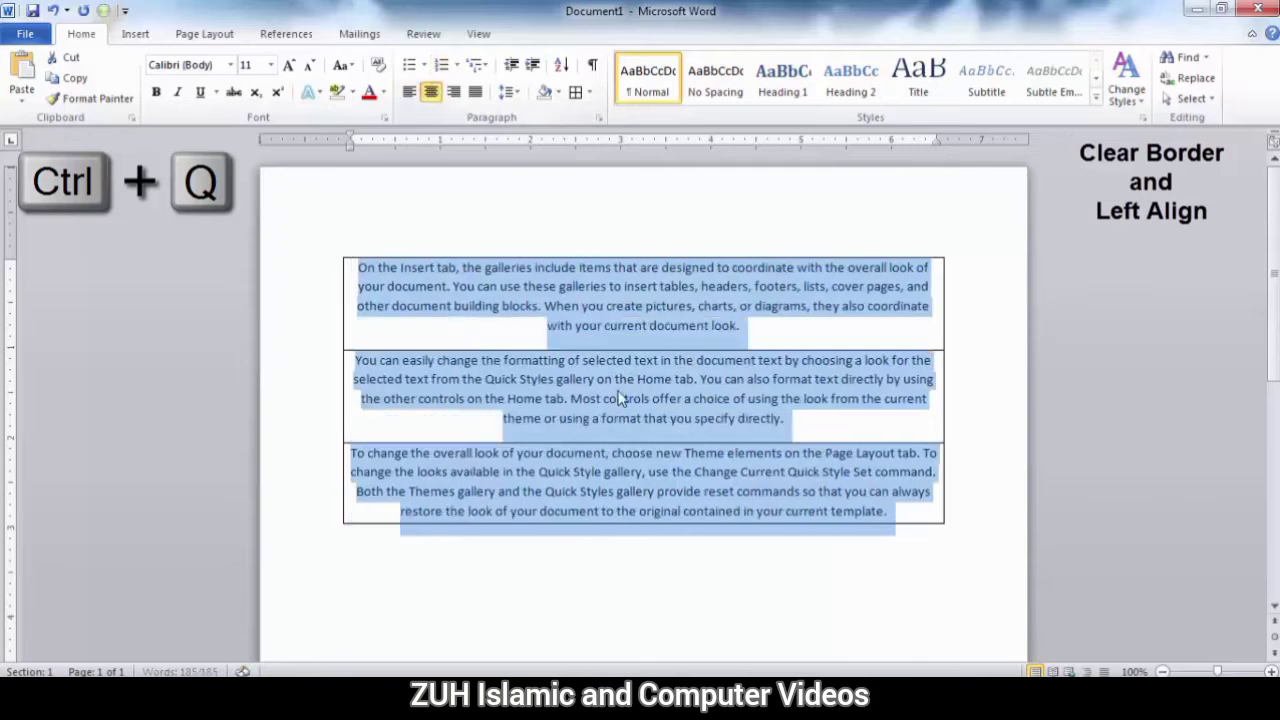
left_click(620, 398)
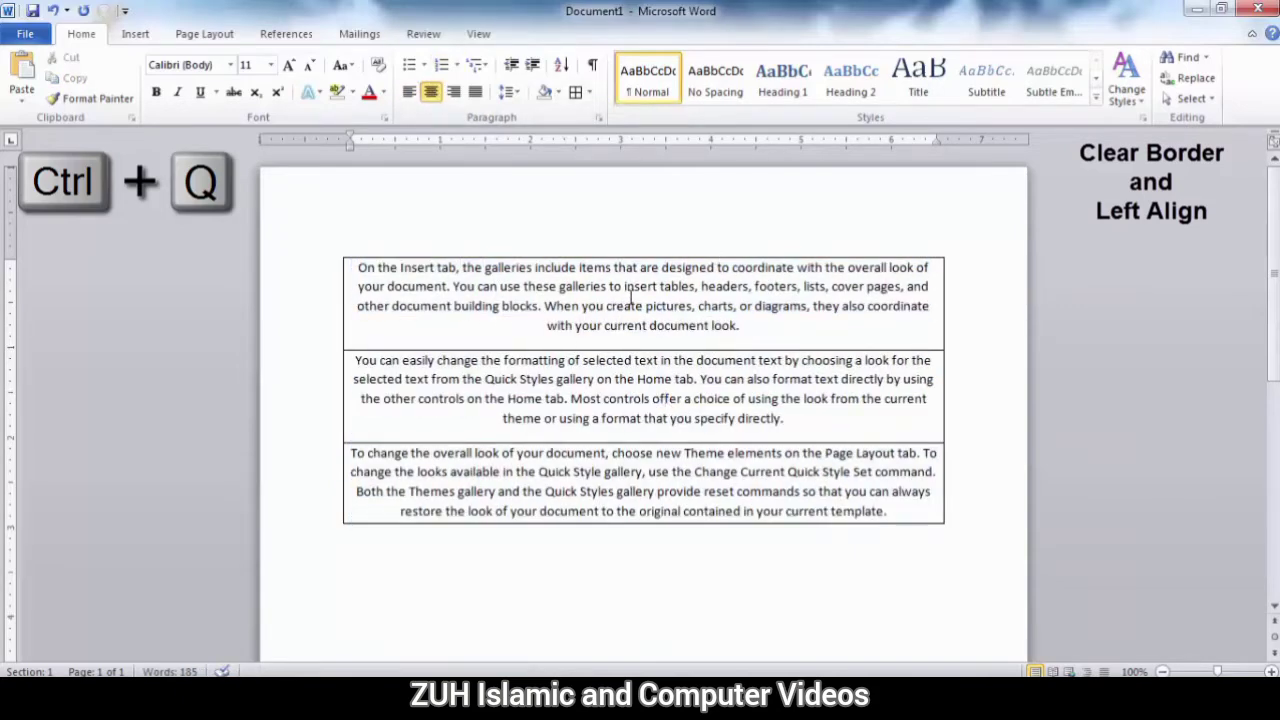
key("ctrl+q")
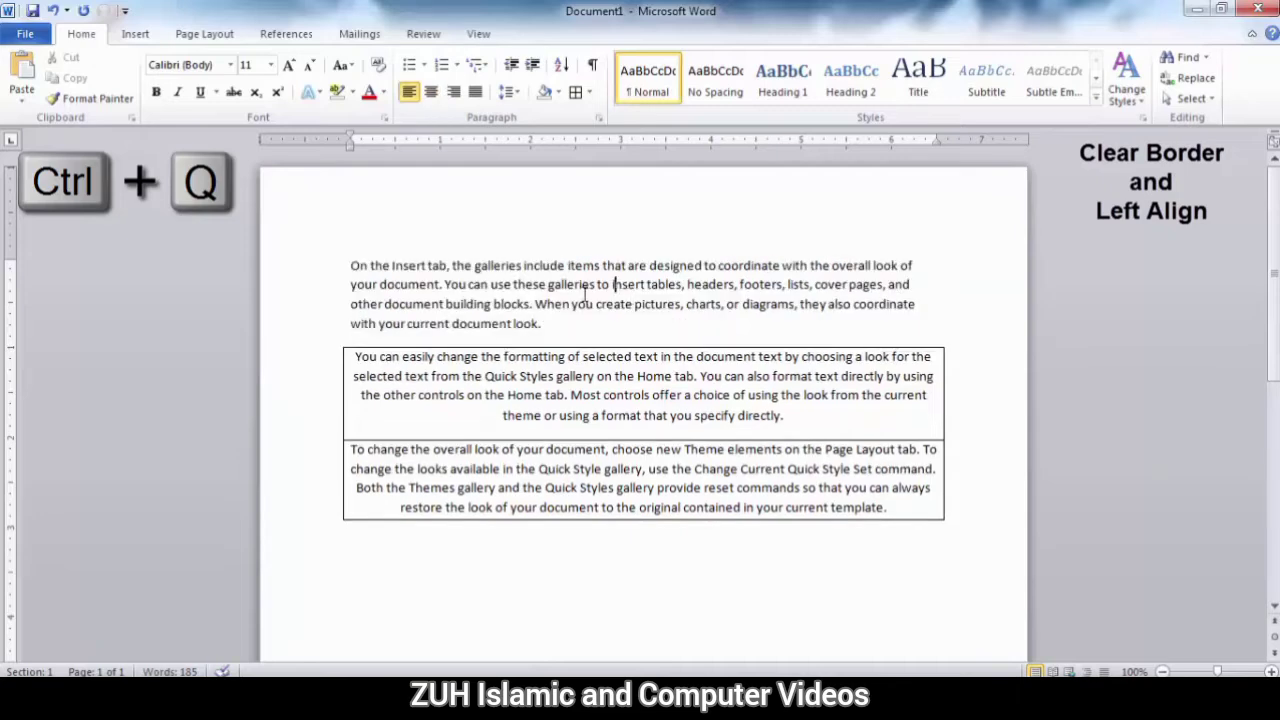
left_click(590, 469)
key("ctrl+q")
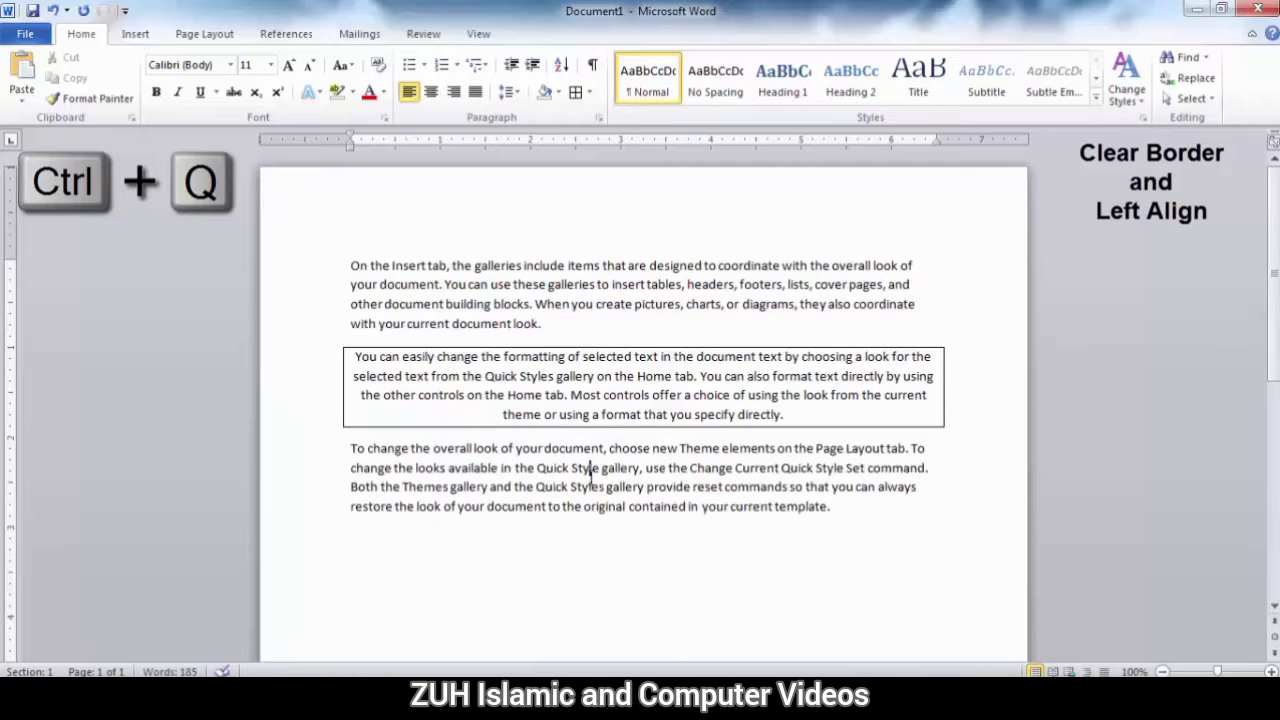
left_click(645, 378)
key("ctrl+q")
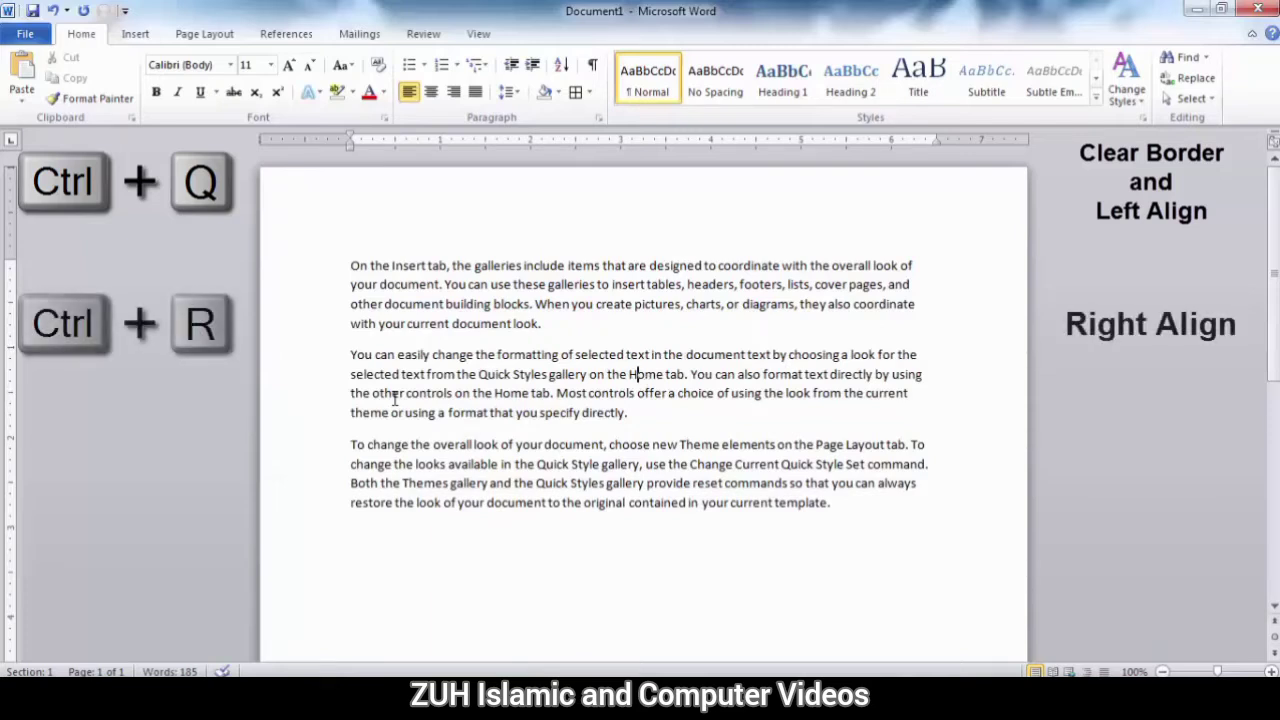
- Cycle the second paragraph through right, left and centre alignment, ending left-aligned
key("ctrl+r")
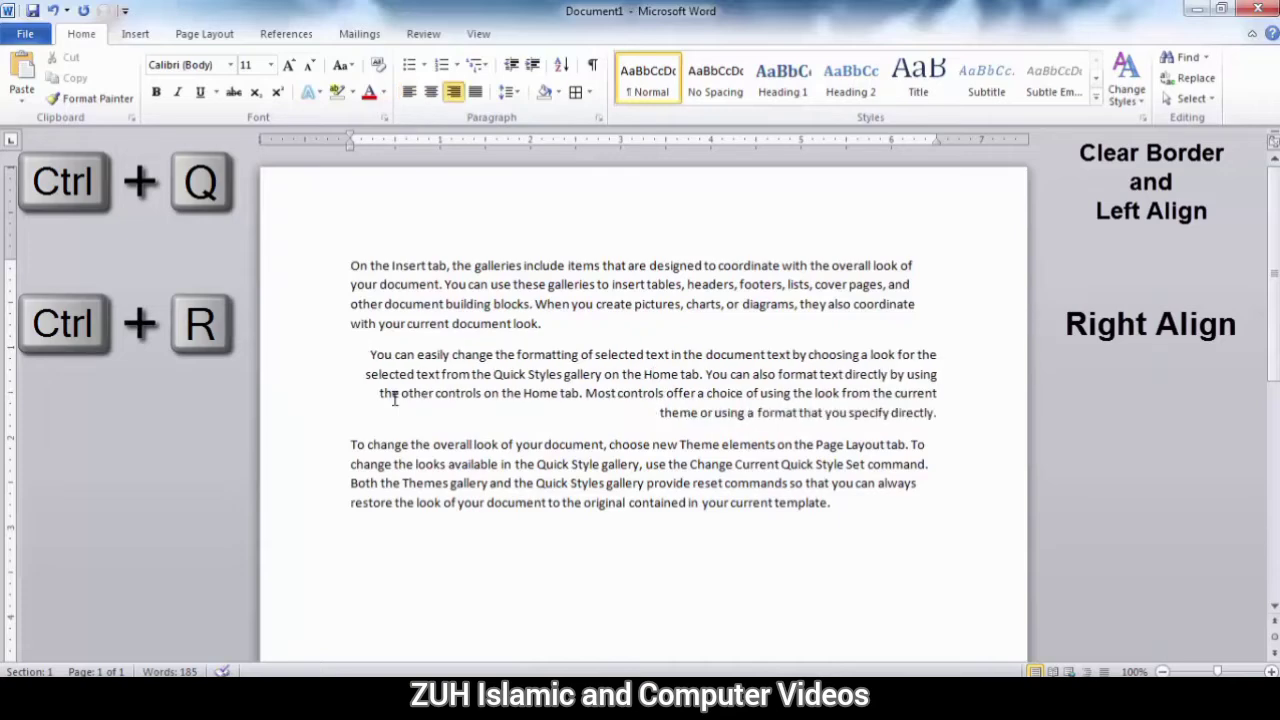
key("ctrl+q")
key("ctrl+e")
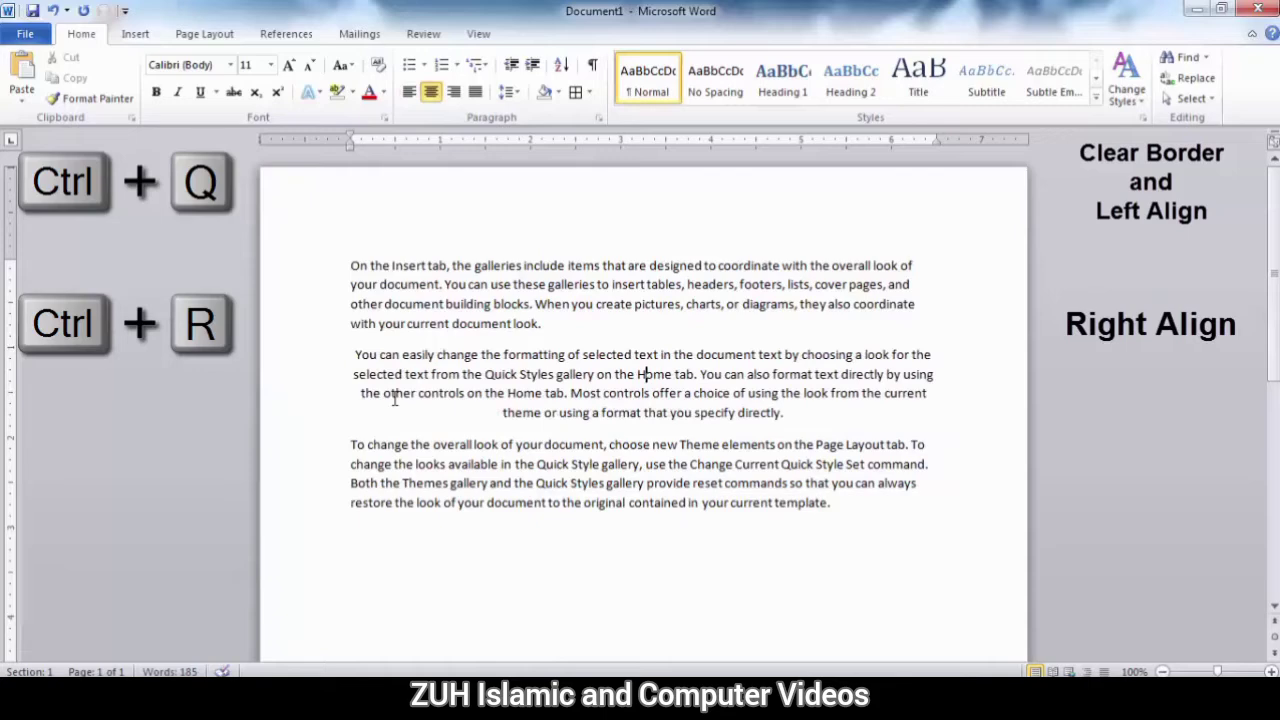
key("ctrl+r")
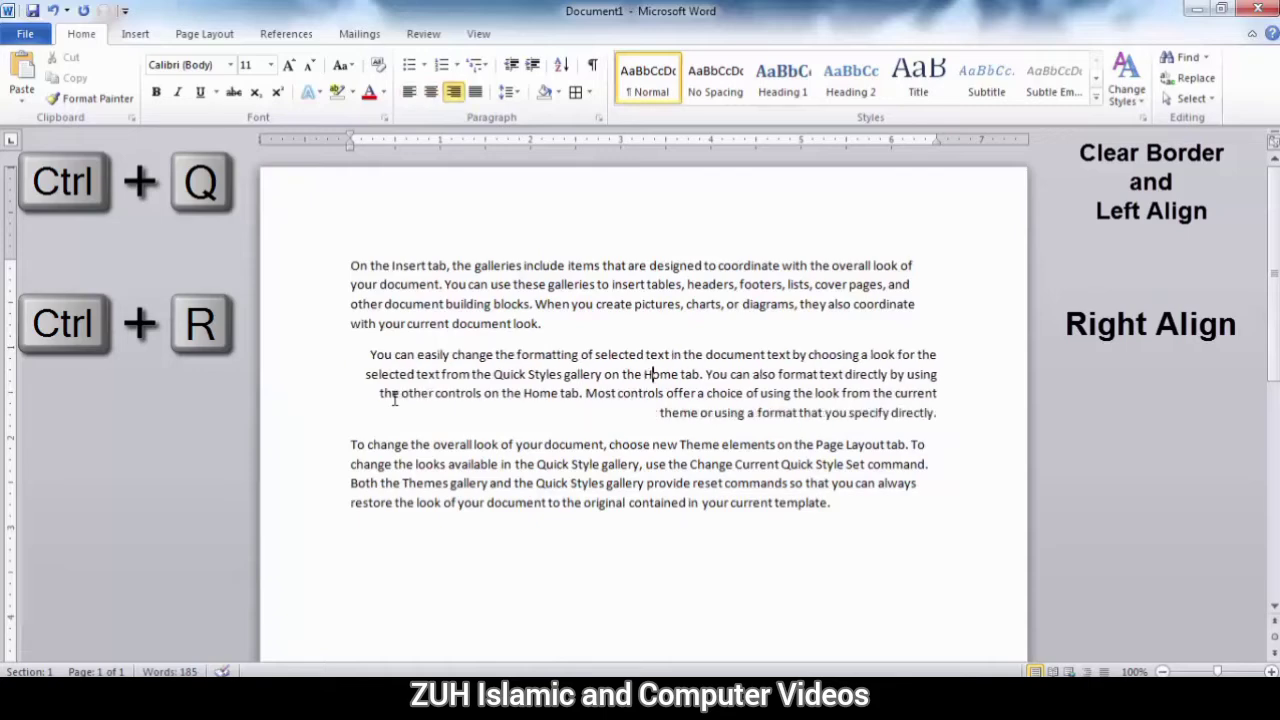
key("ctrl+q")
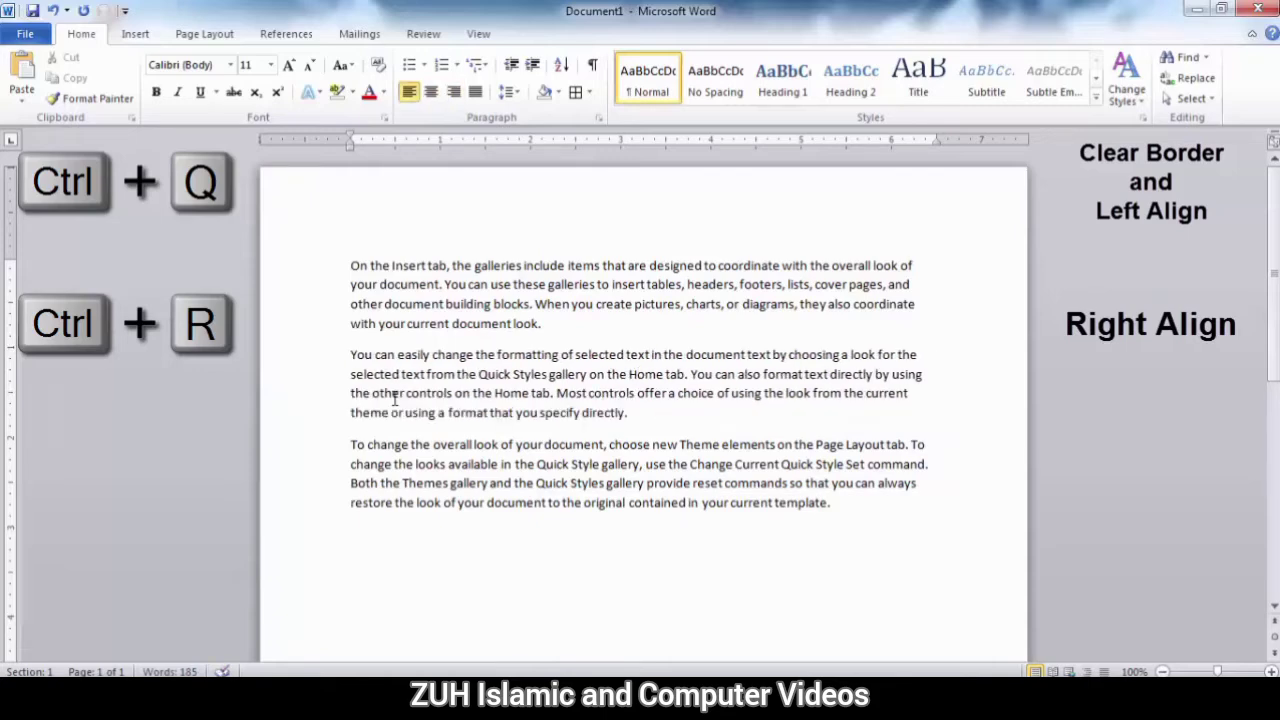
- Cancel the Ctrl+S save, then apply a hanging indent with Ctrl+T and undo it
key("ctrl+s")
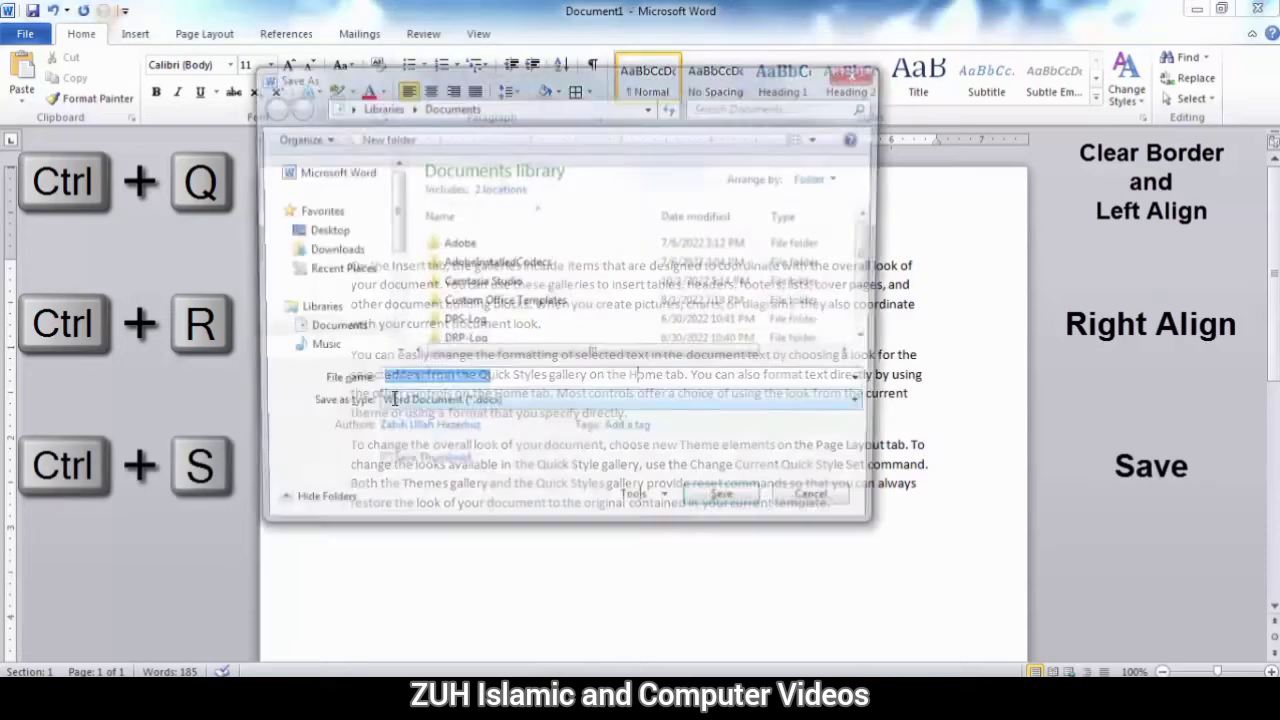
key("Escape")
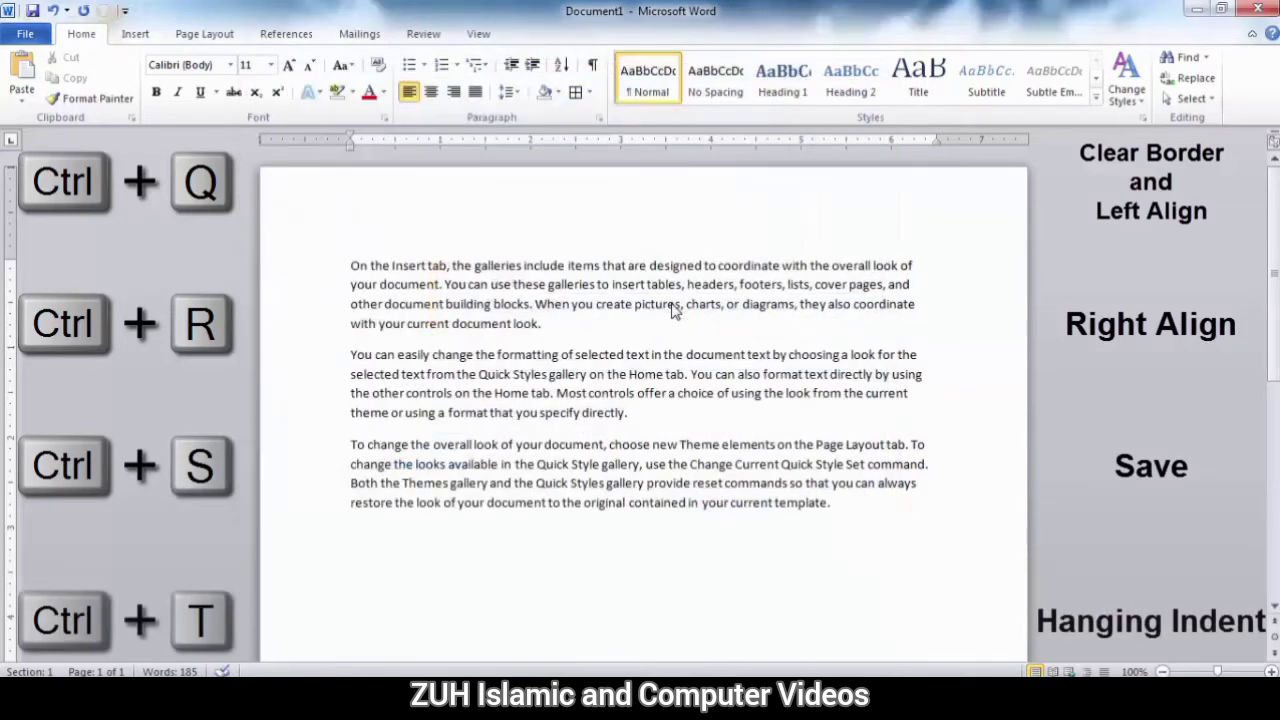
key("ctrl+t")
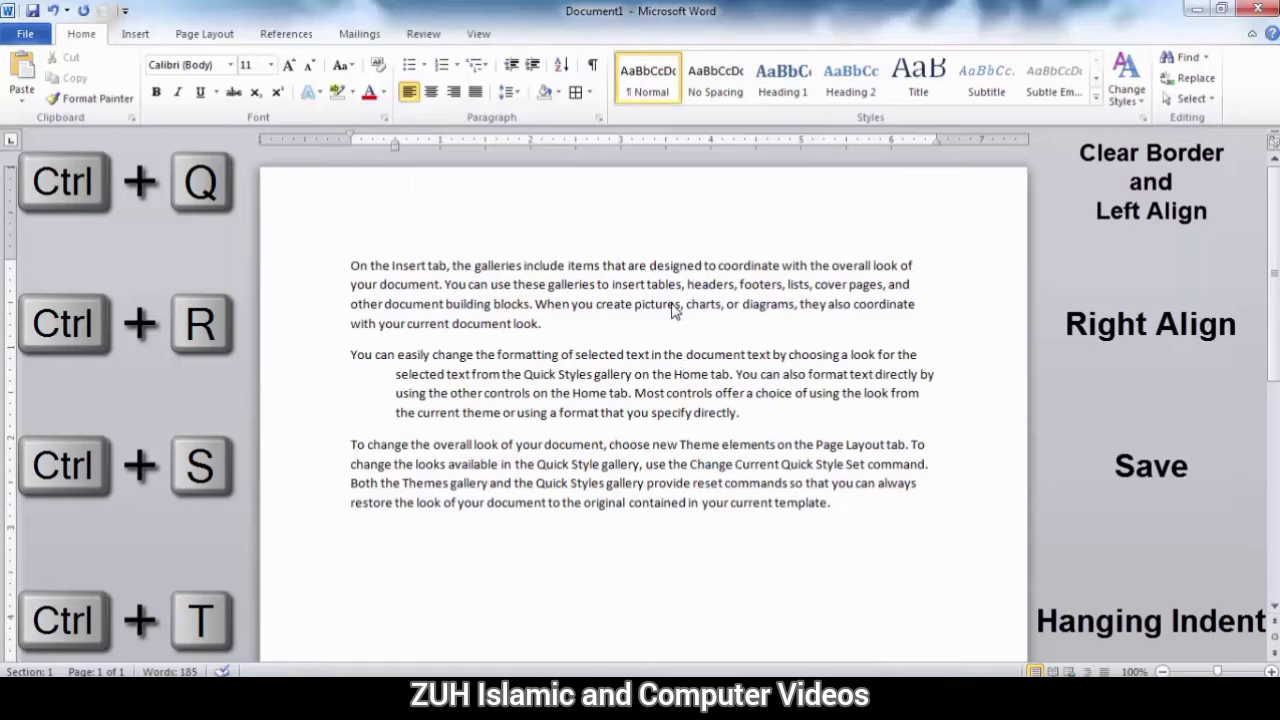
key("ctrl+z")
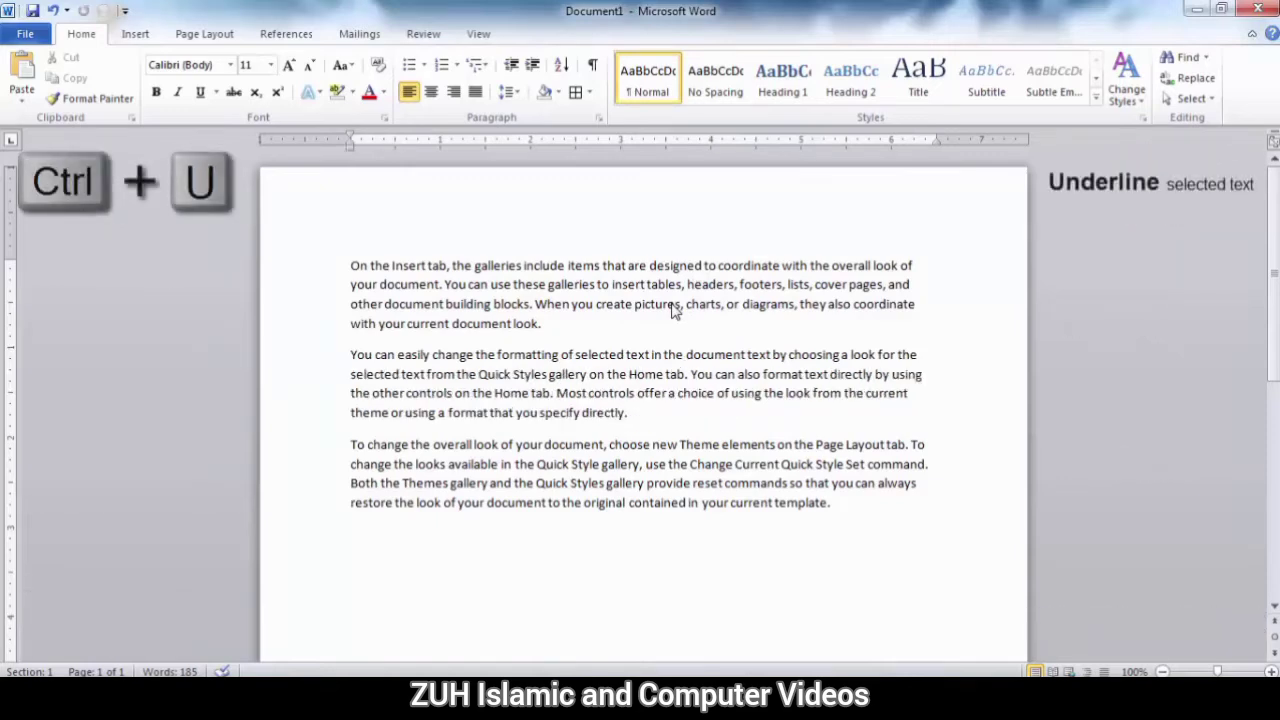
- Underline the last sentence of the first paragraph, then paste the copied text over it
left_click_drag(545, 323, 530, 306)
key("ctrl+c")
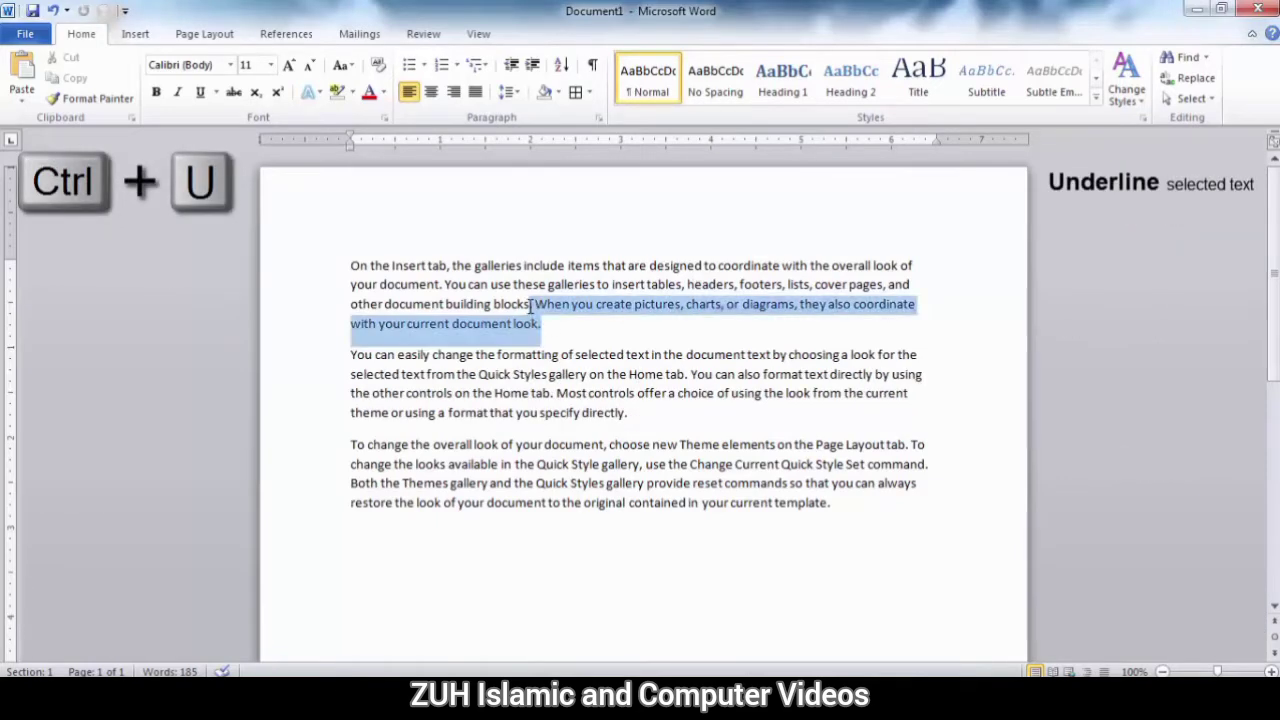
key("ctrl+u")
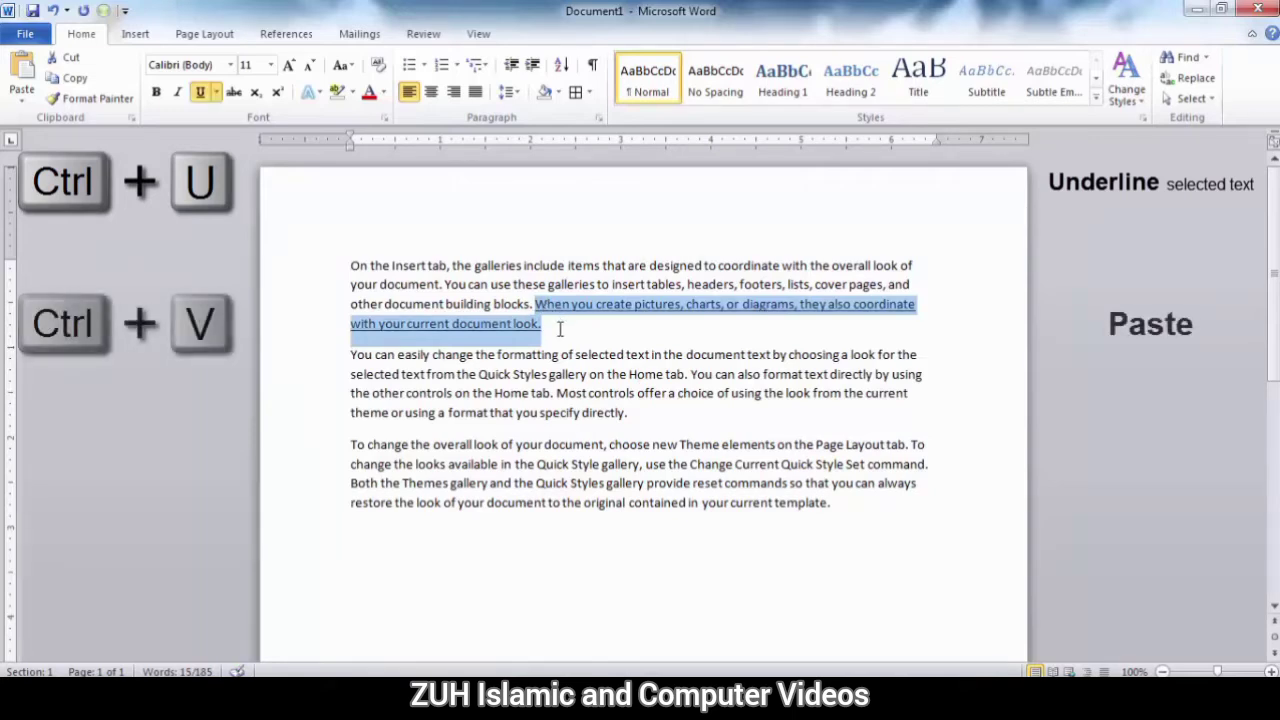
key("ctrl+v")
- Paste a copy of the first paragraph below it, then close Document1 with Don't Save
left_click_drag(559, 328, 350, 252)
key("ctrl+c")
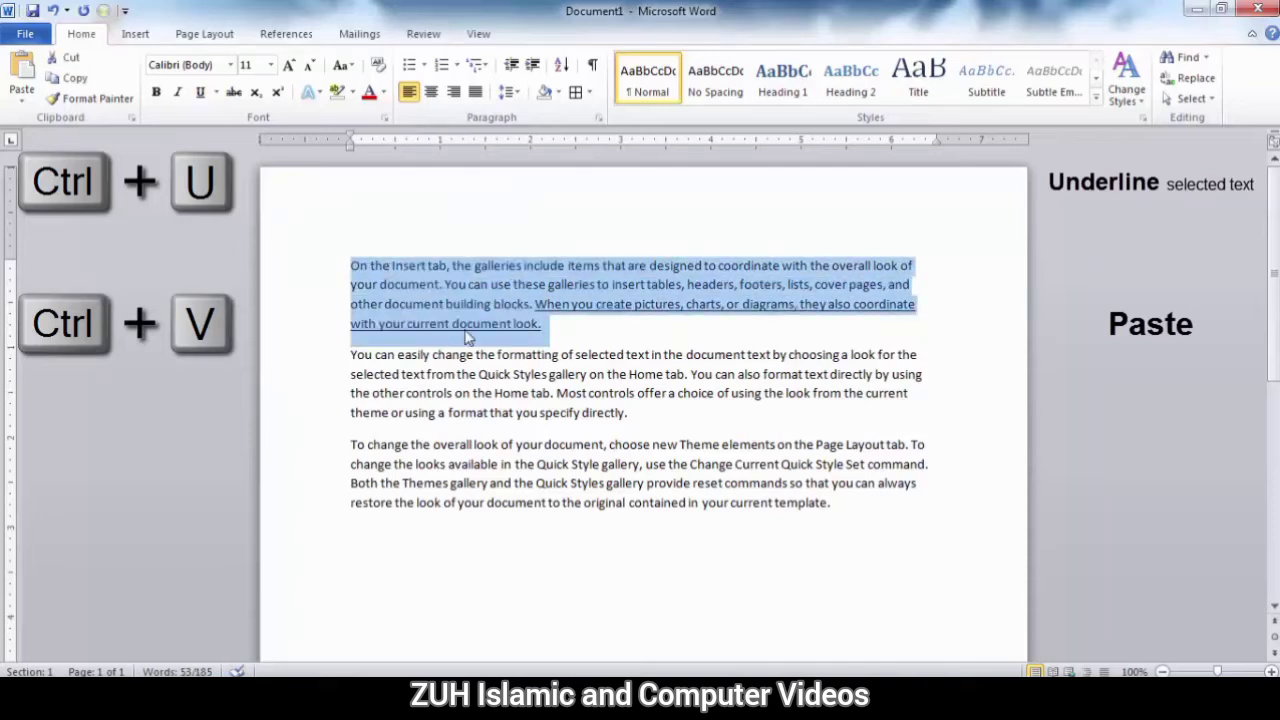
left_click(570, 338)
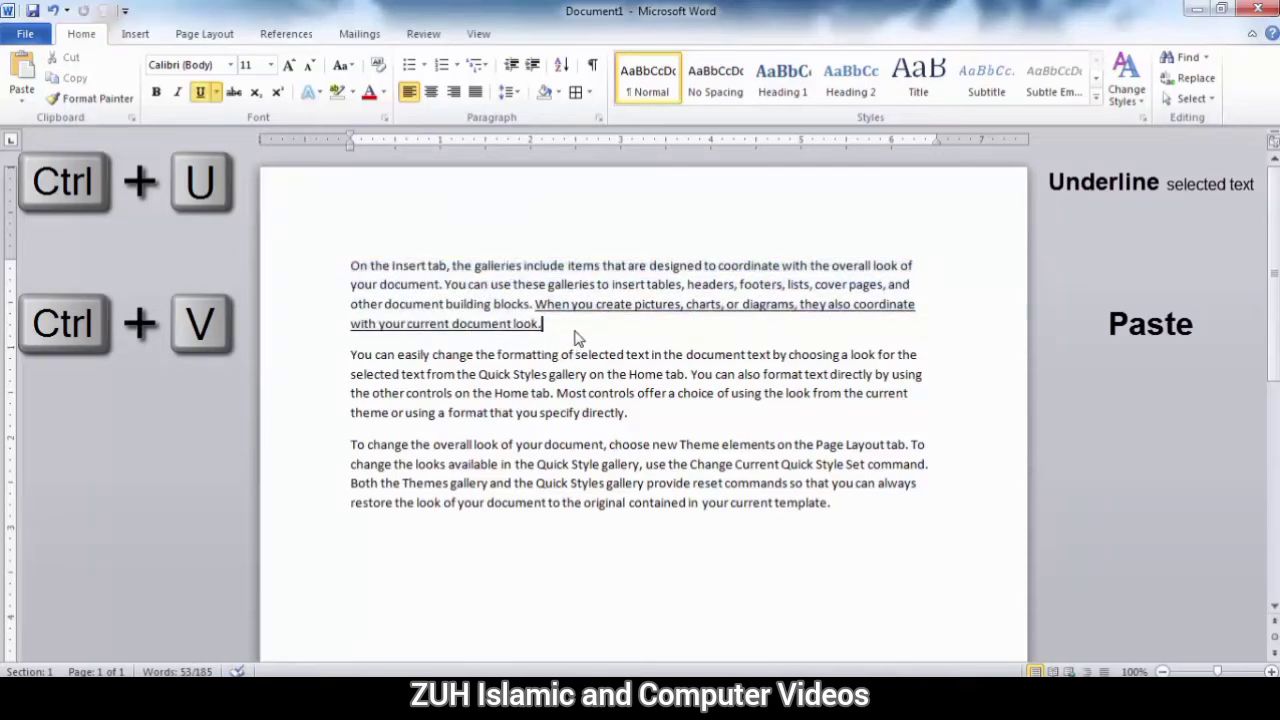
key("Return")
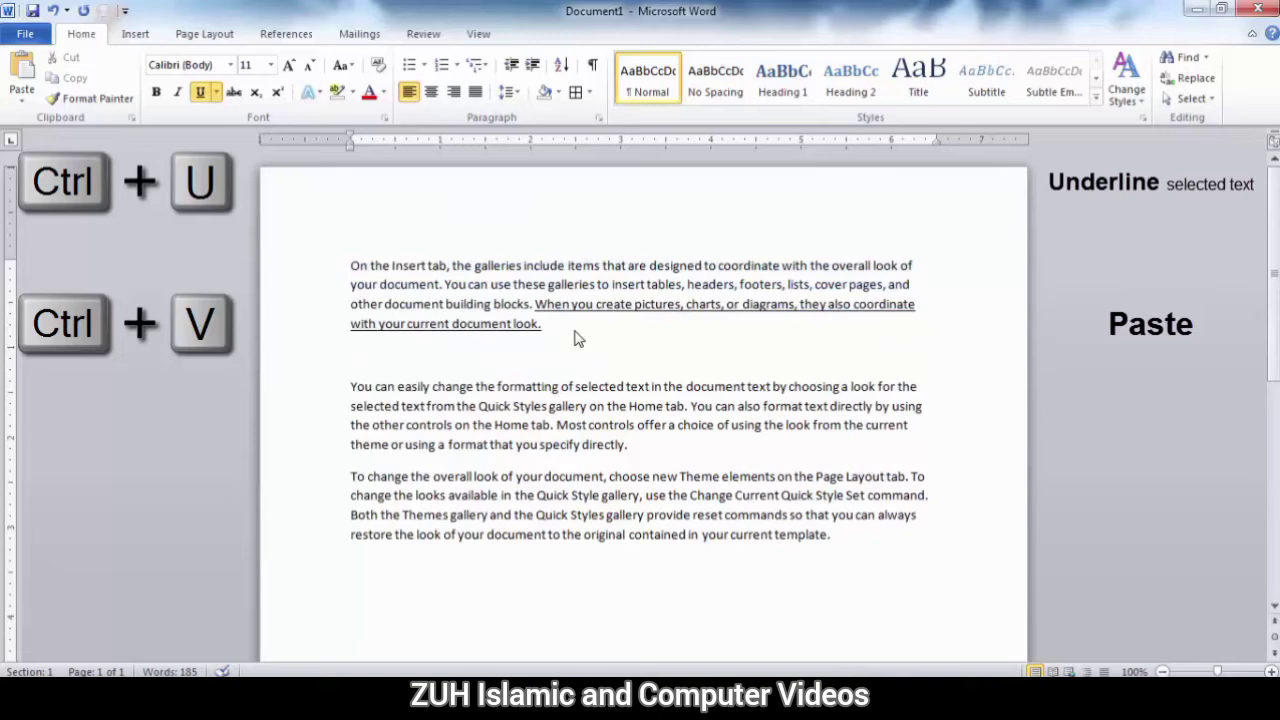
key("ctrl+v")
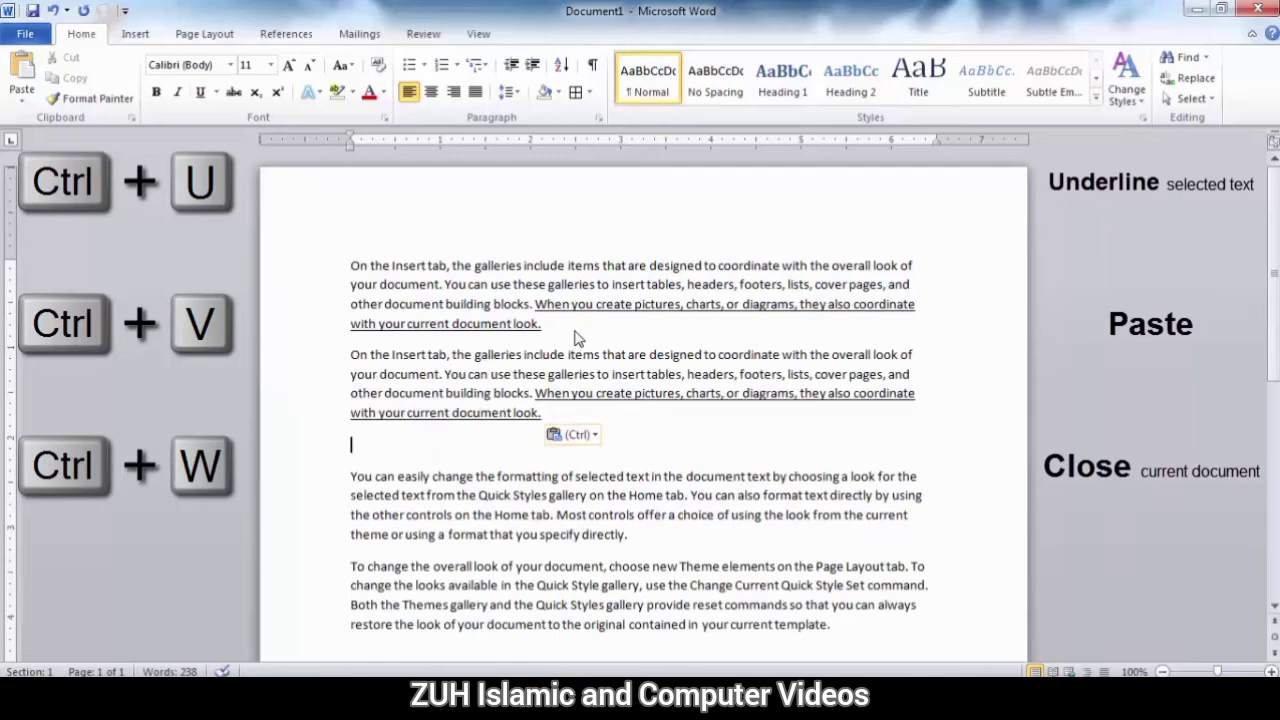
key("ctrl+w")
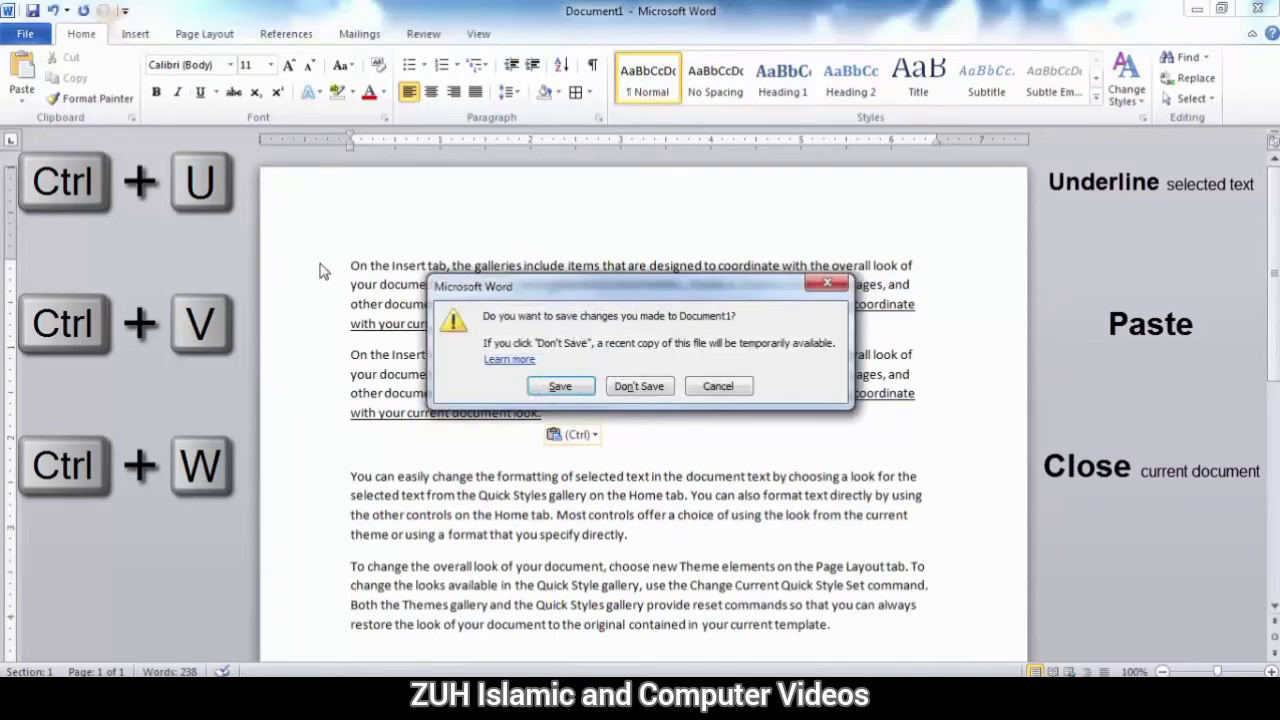
left_click(646, 387)
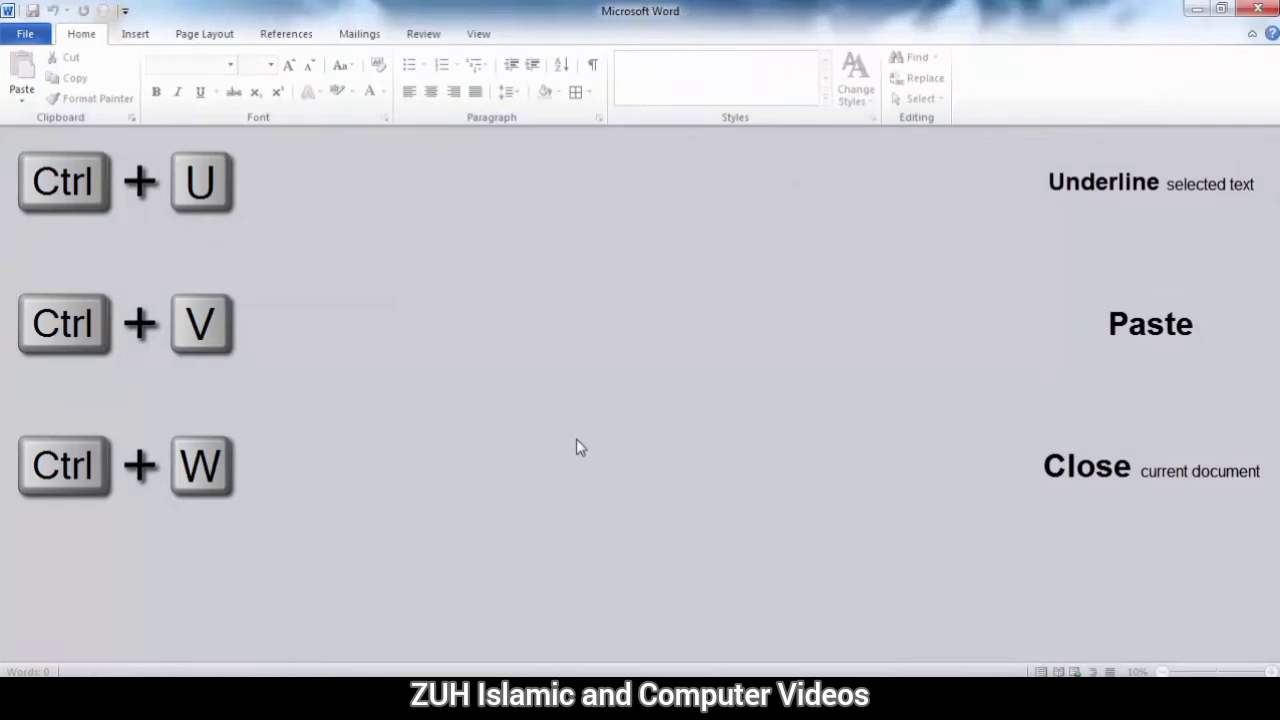
- Create a new document filled with sample paragraphs using =rand()
key("ctrl+n")
type("=rand()")
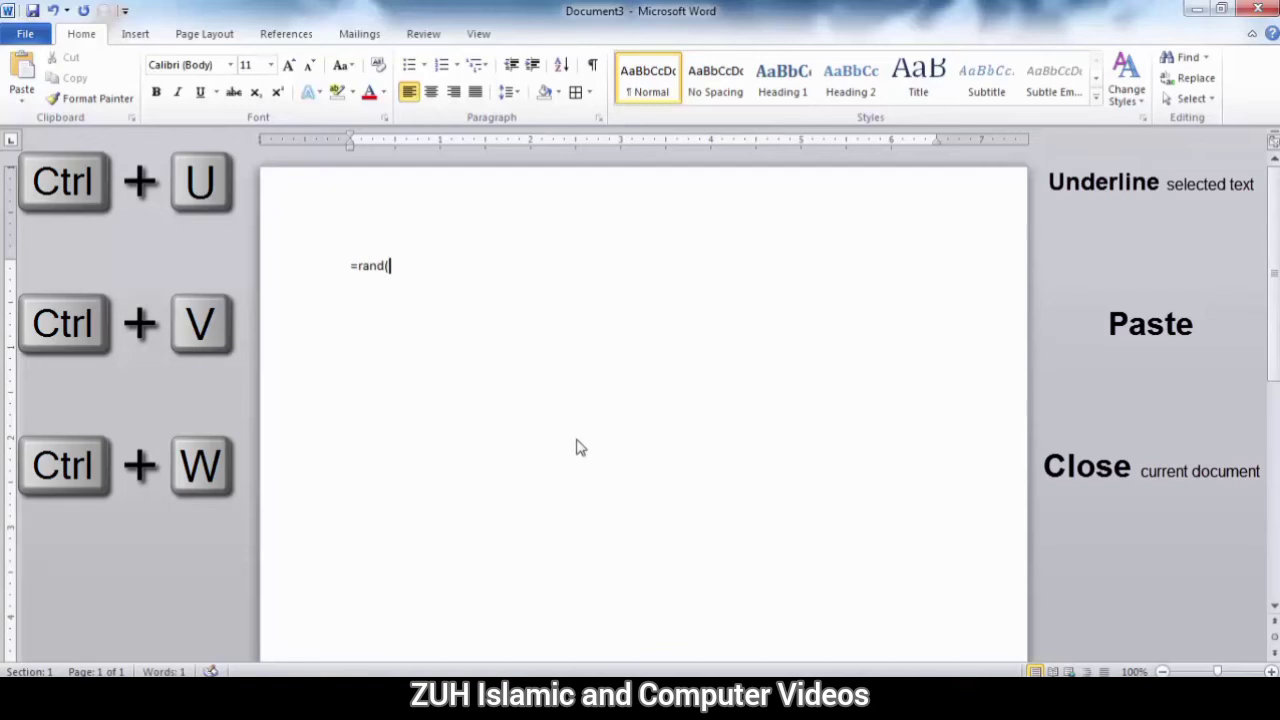
key("Return")
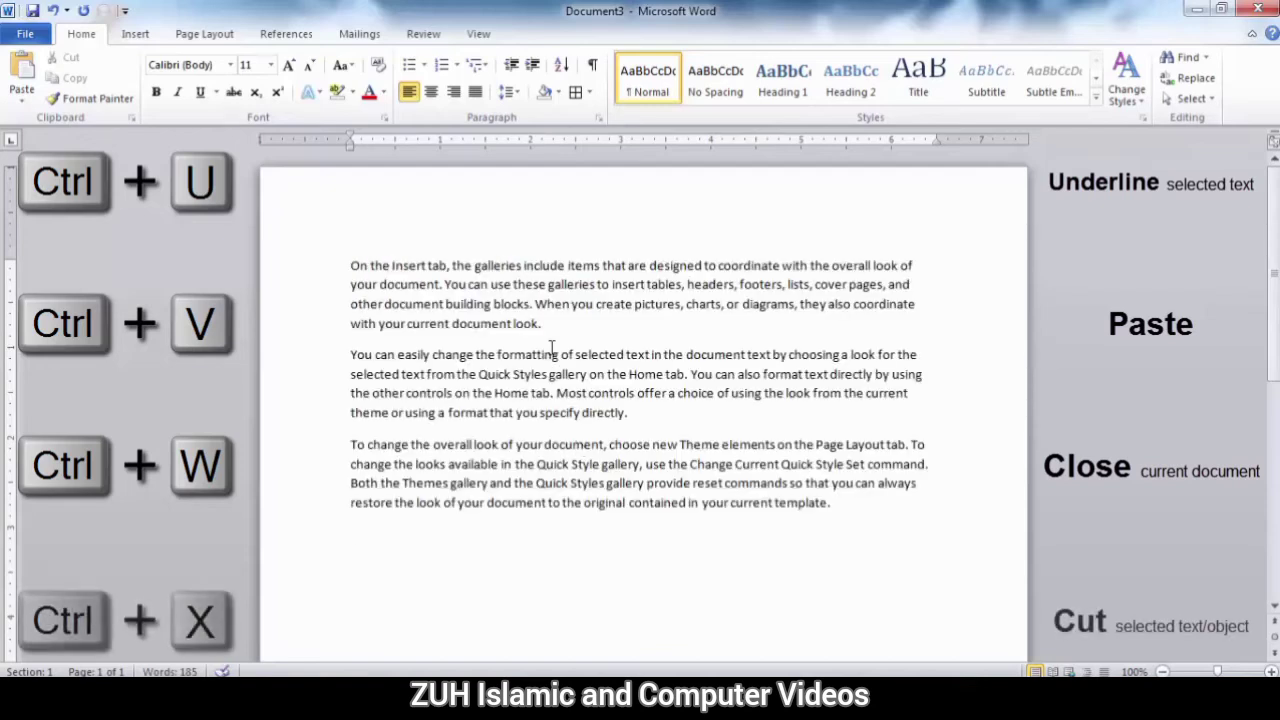
- Cut the first paragraph and paste it at the end below a blank line
triple_click(550, 325)
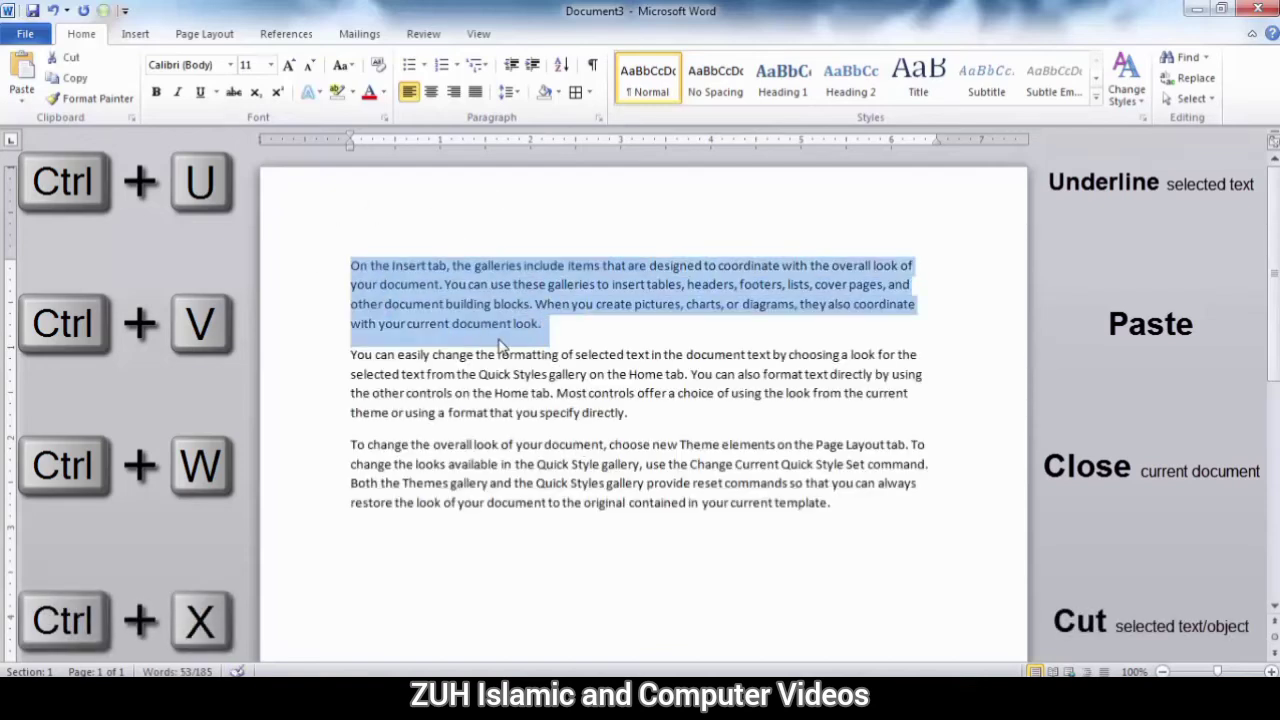
key("ctrl+x")
key("Return")
key("Return")
key("ctrl+v")
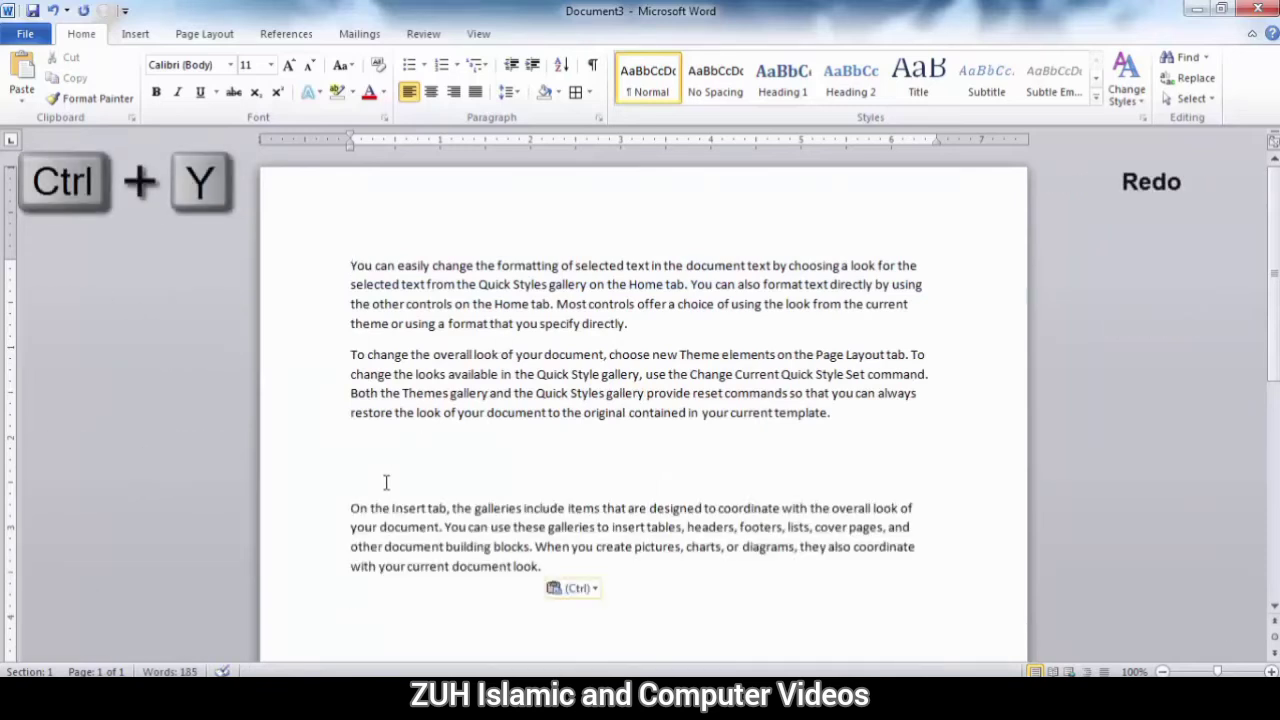
- Color the first paragraph red, then undo and redo the color change
left_click_drag(630, 323, 330, 261)
left_click(369, 91)
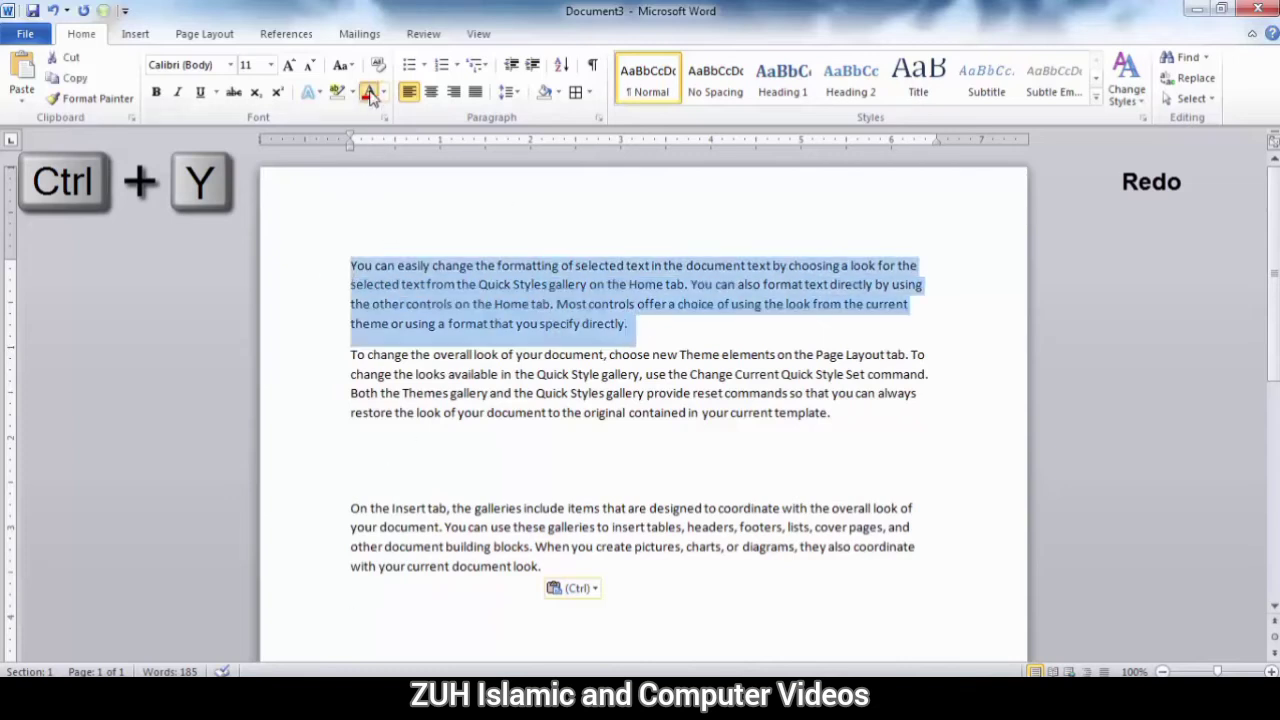
left_click(450, 375)
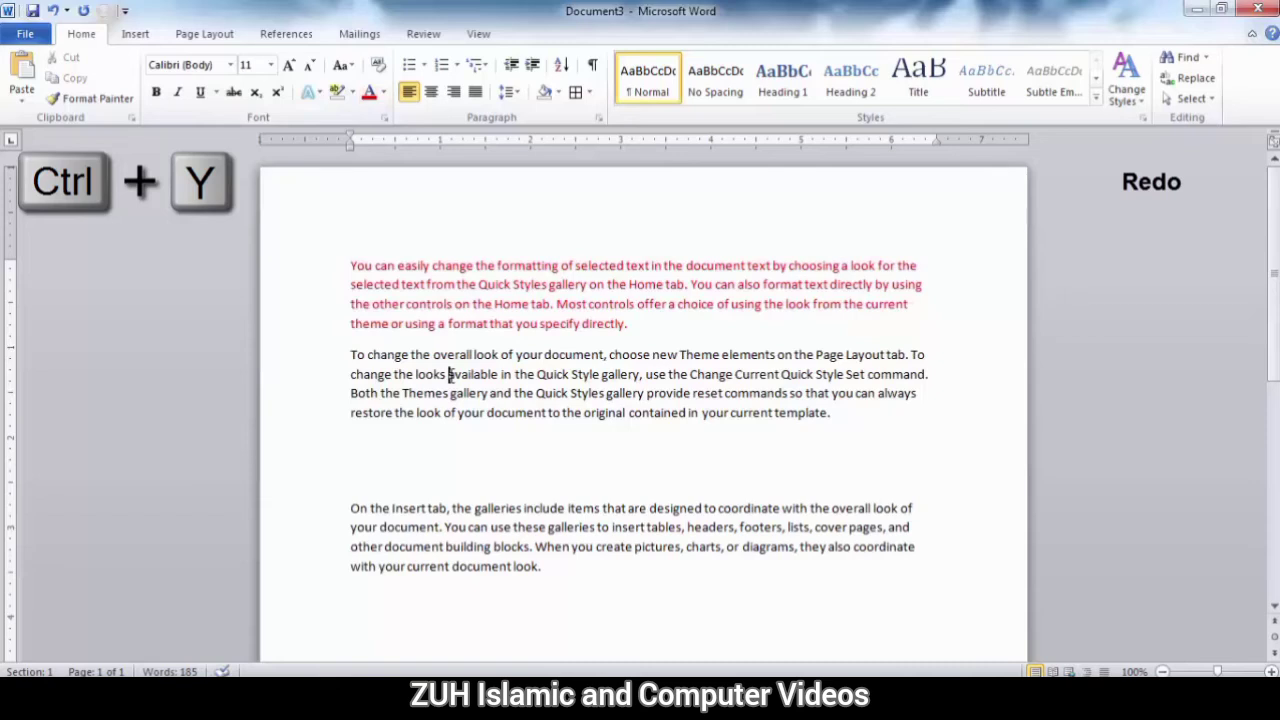
key("ctrl+z")
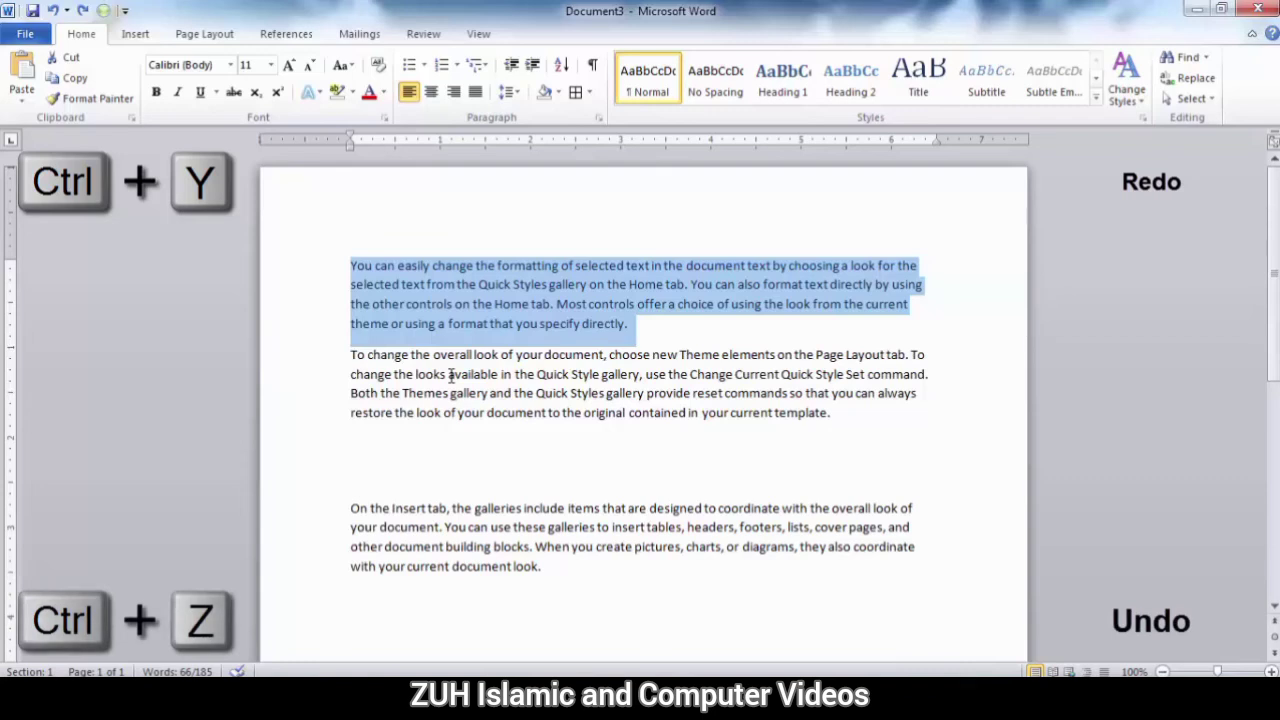
key("ctrl+y")
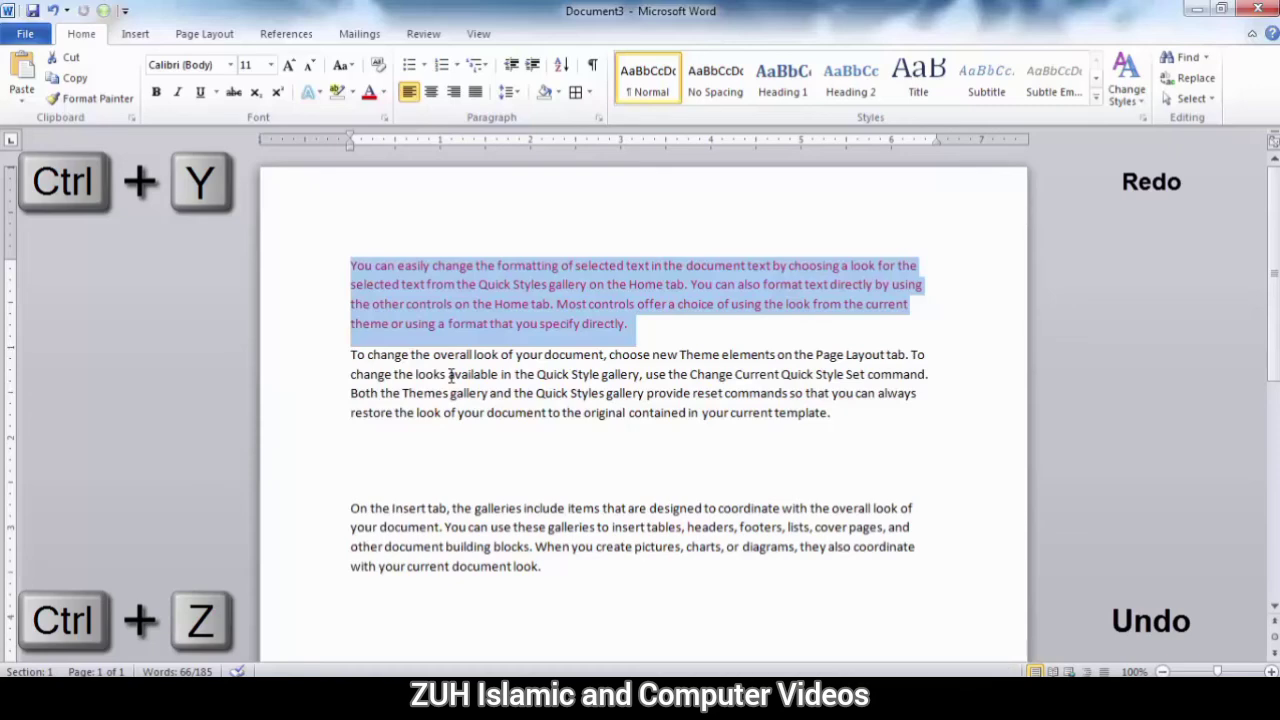
- Delete all the document text, undo the deletion, then redo it to empty the page
left_click(503, 445)
key("ctrl+a")
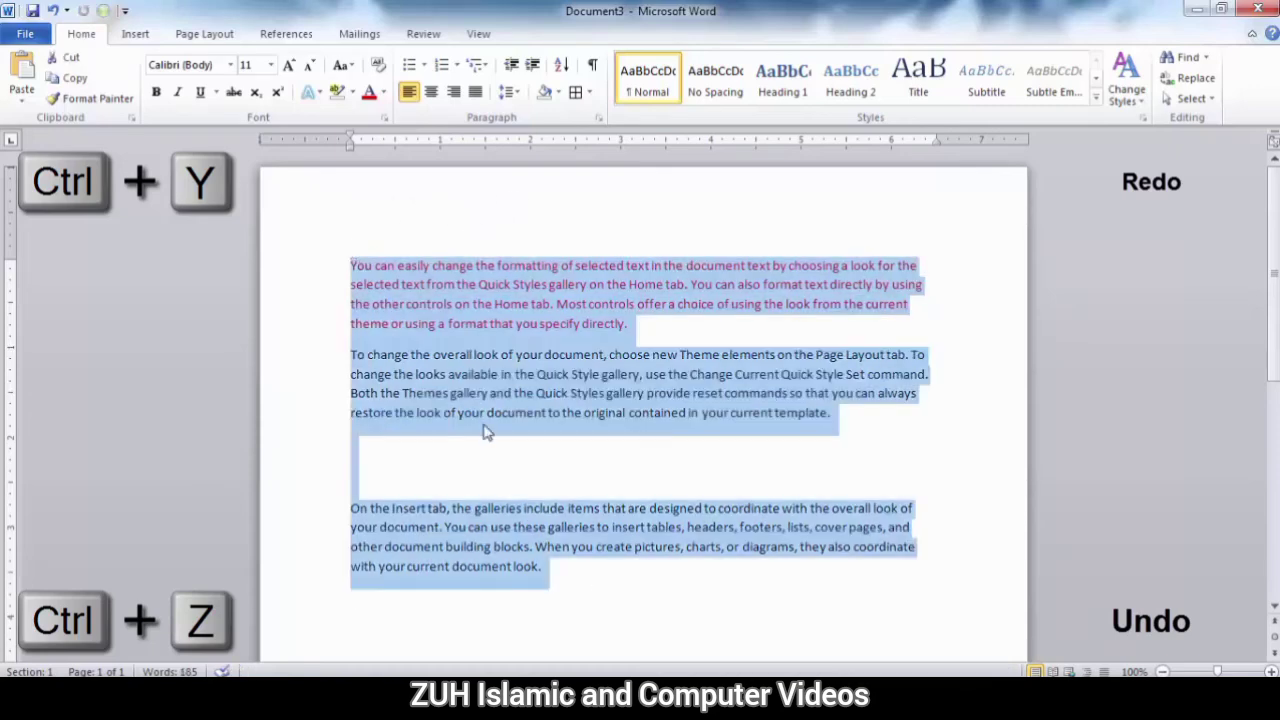
key("Delete")
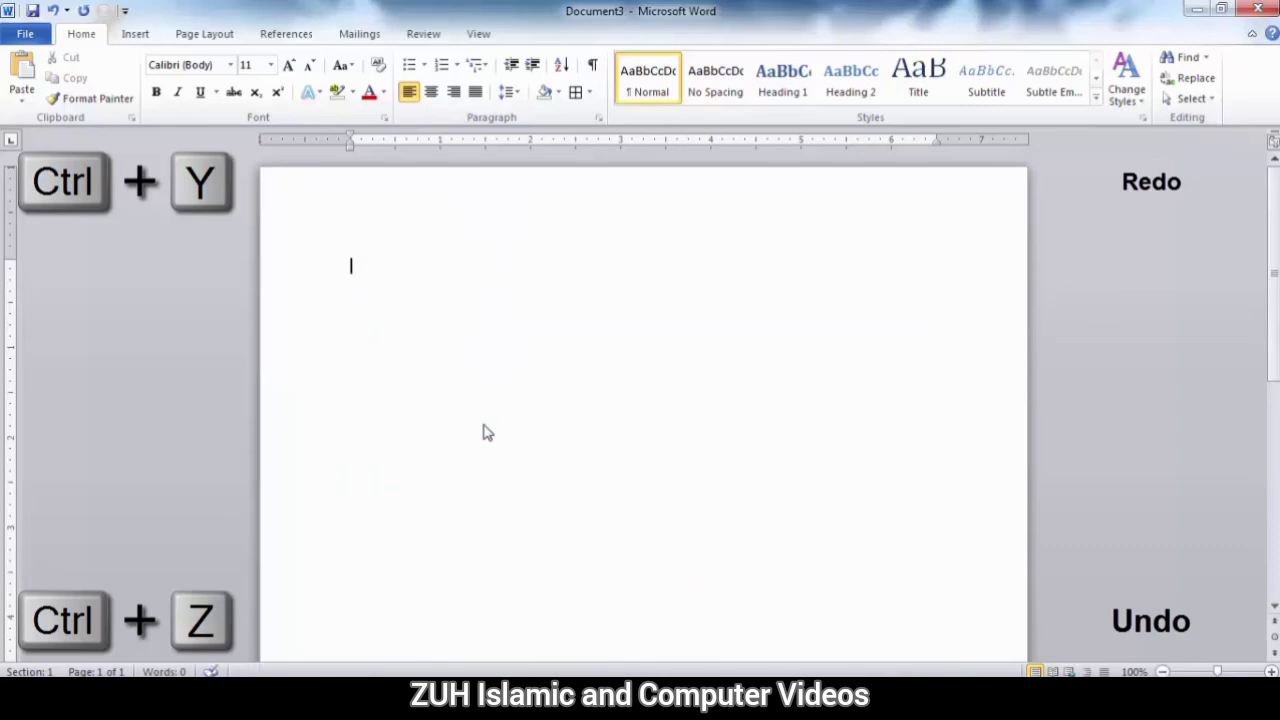
key("ctrl+z")
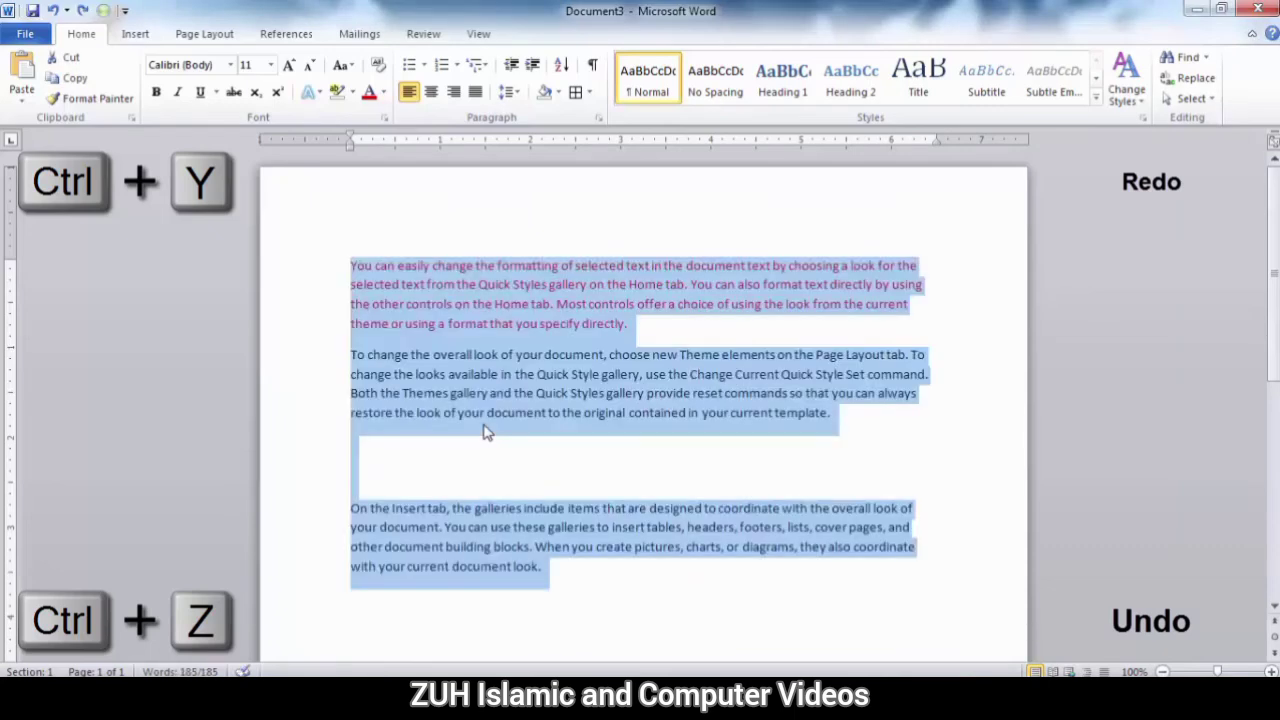
key("ctrl+y")
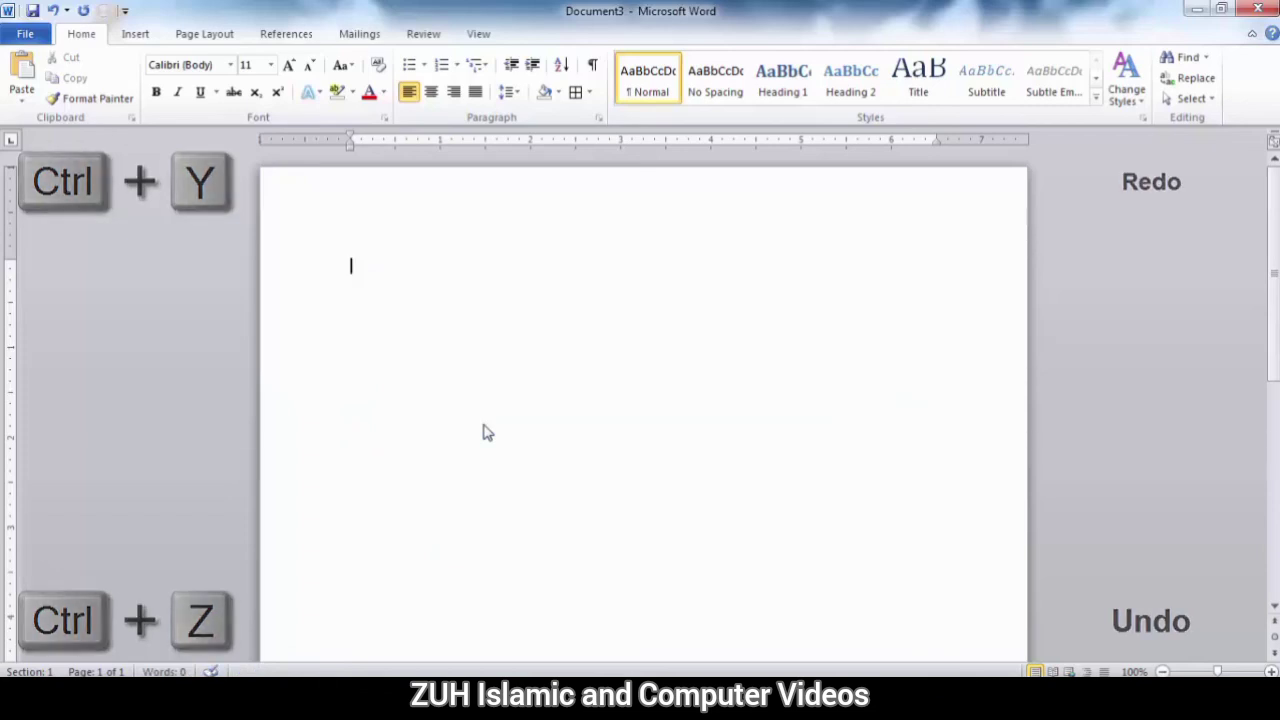